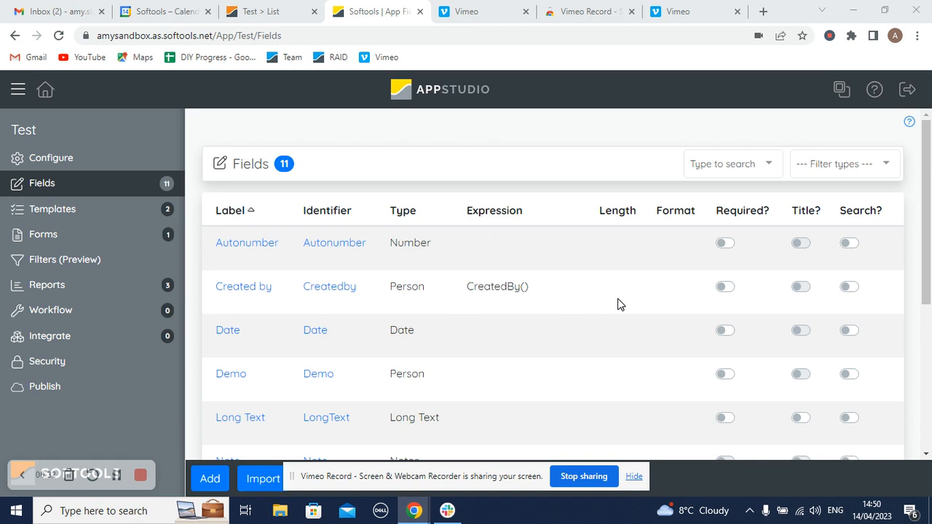
- Create a new Number field in the Test app and label it Date Difference
left_click(634, 477)
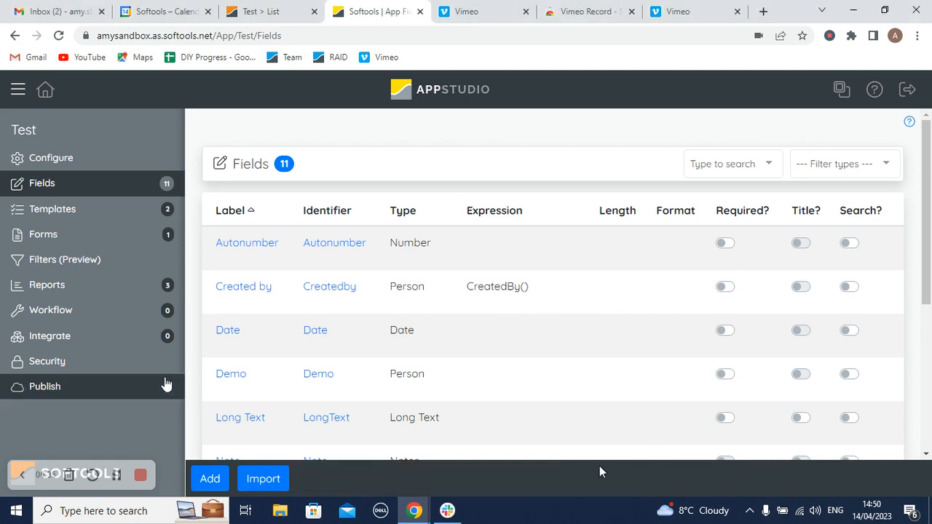
left_click(210, 483)
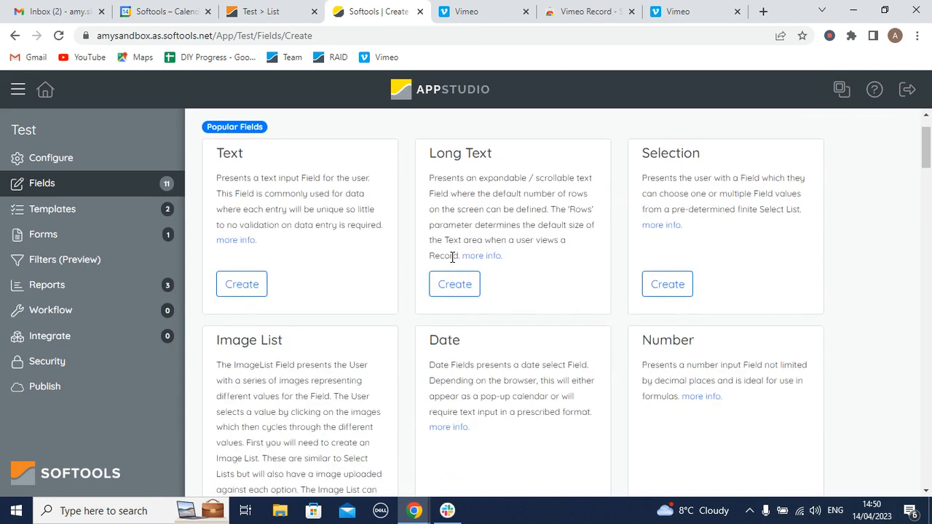
scroll(510, 328, "down", 3)
left_click(670, 460)
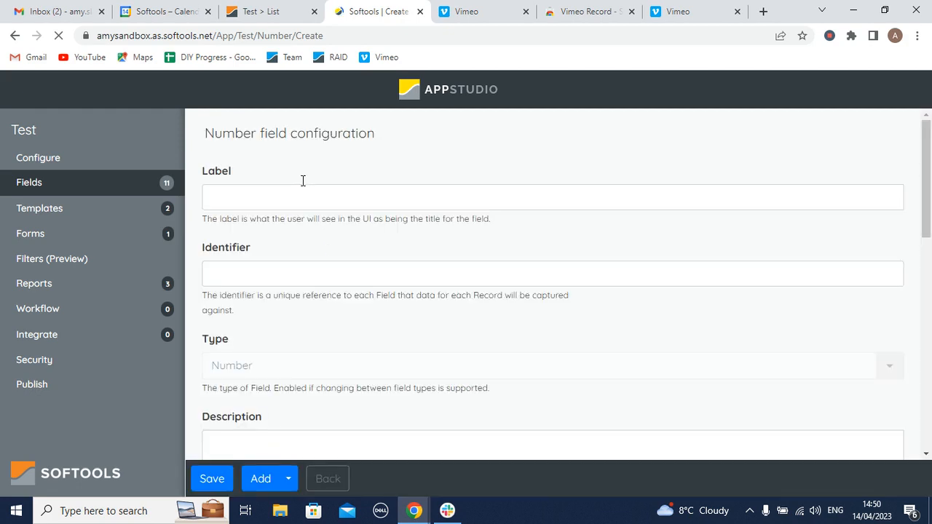
type("Date Differe")
- Give the Date Difference field the expression datediff(DateTimeNow(),CreatedDate()) and save the field
scroll(393, 329, "down", 6)
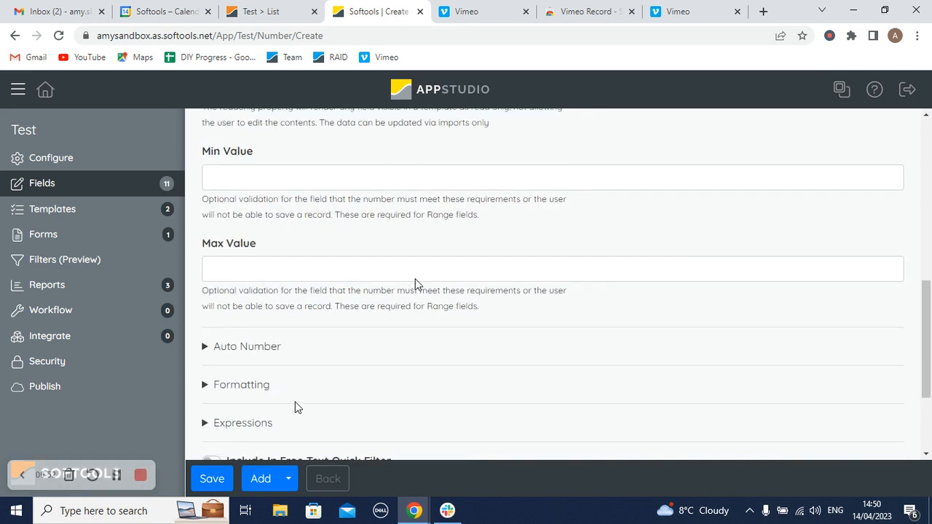
scroll(295, 406, "down", 2)
left_click(267, 275)
scroll(437, 267, "down", 4)
scroll(397, 264, "down", 2)
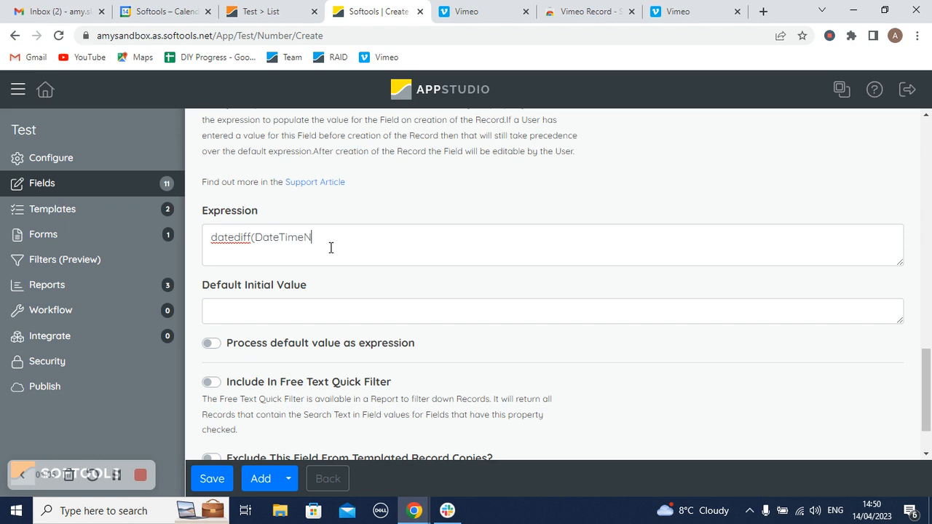
type("),CreatedDate()")
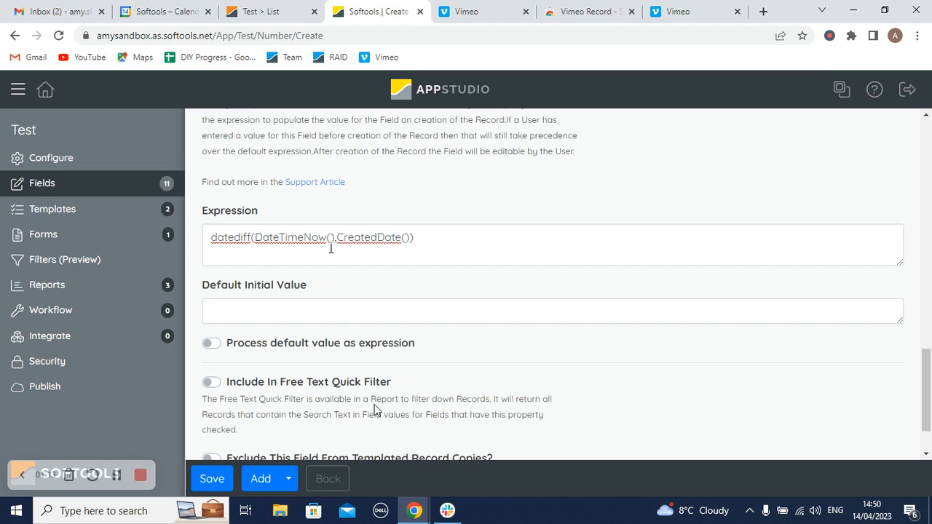
left_click(206, 484)
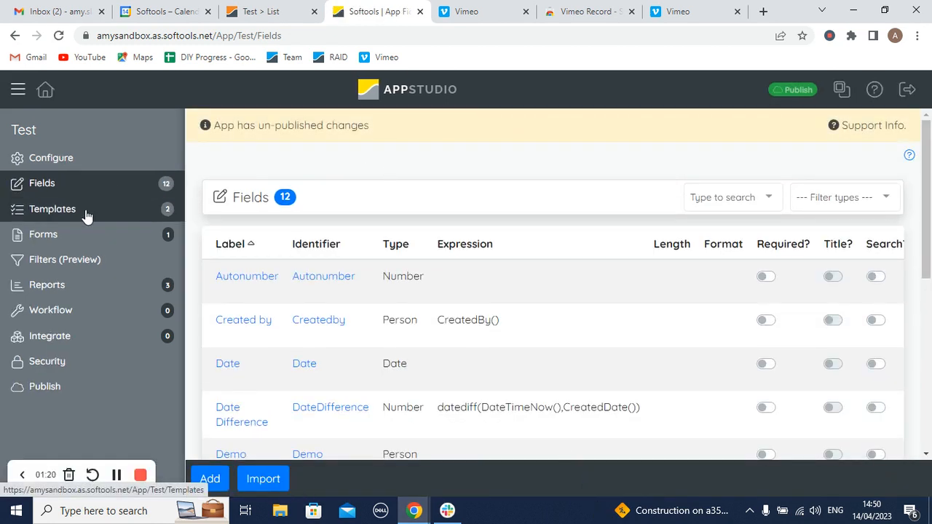
- Add a fourth row to the Example template's design, place Date Difference in its first column and save the template
left_click(86, 212)
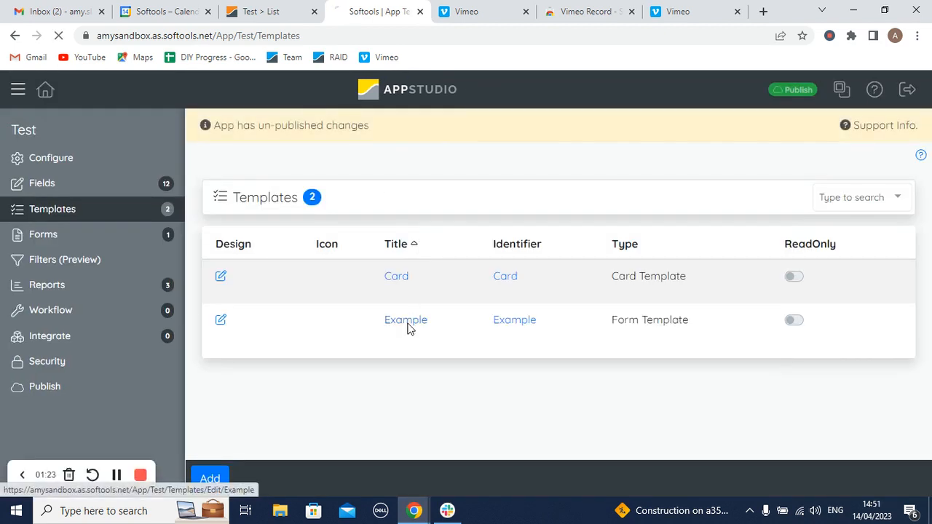
left_click(407, 326)
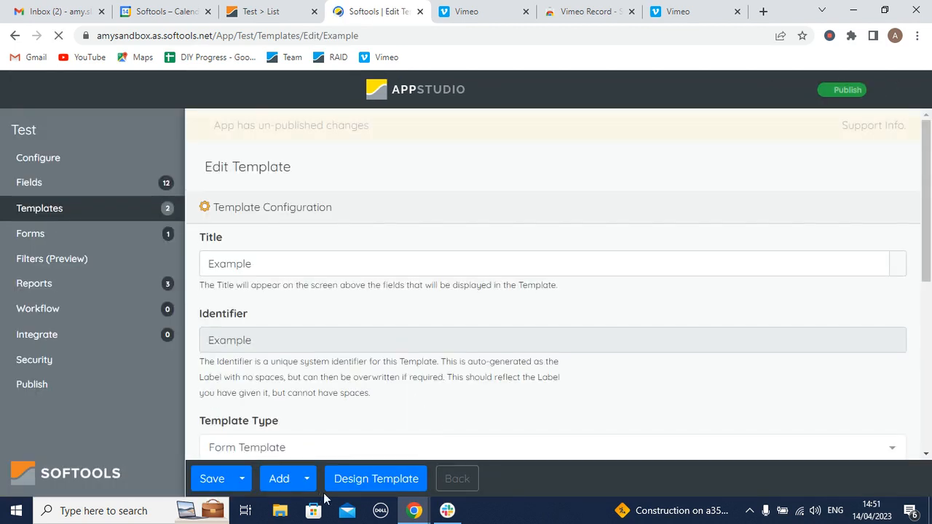
left_click(368, 481)
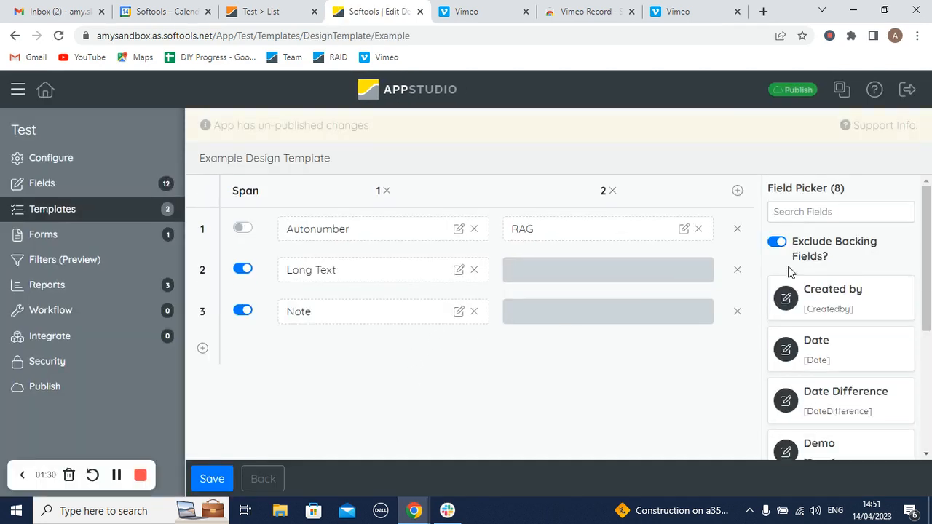
left_click(203, 348)
left_click_drag(855, 393, 379, 357)
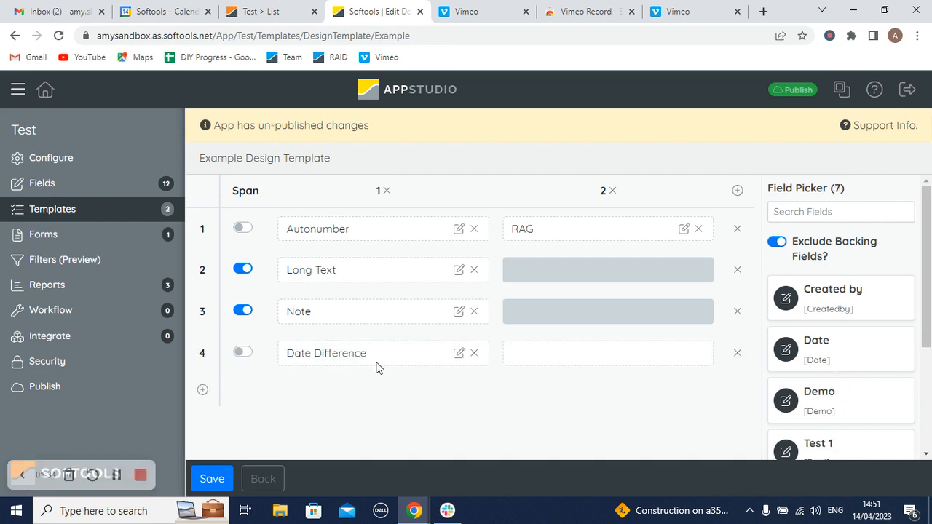
left_click(205, 481)
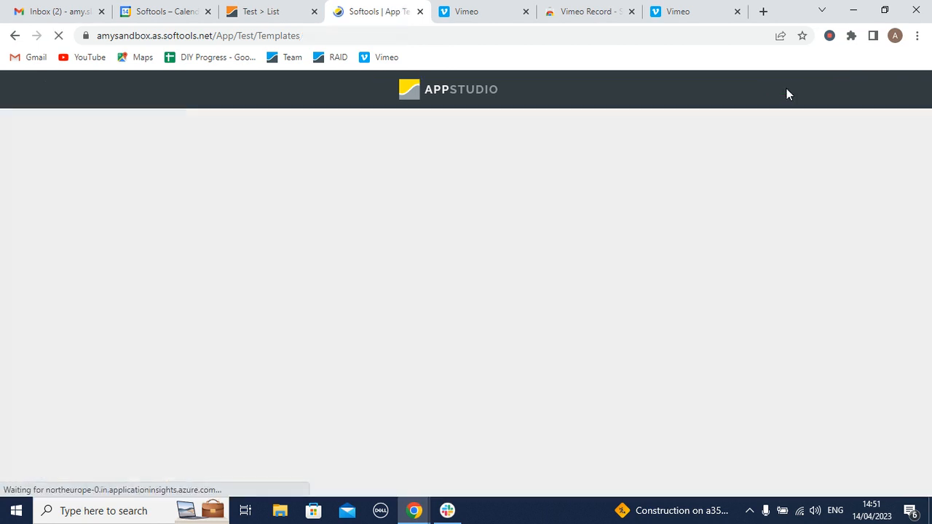
- Publish the app with the version note "adding date diff"
left_click(806, 90)
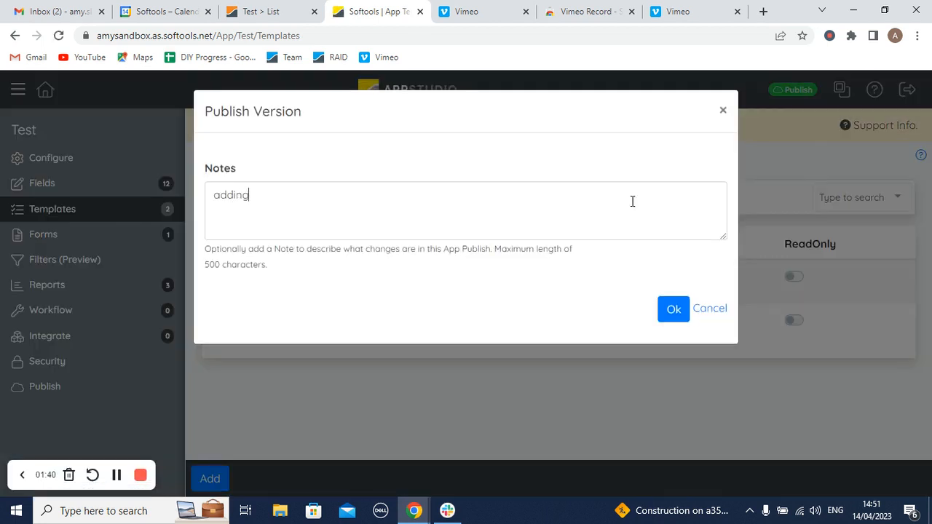
type("adding date diff")
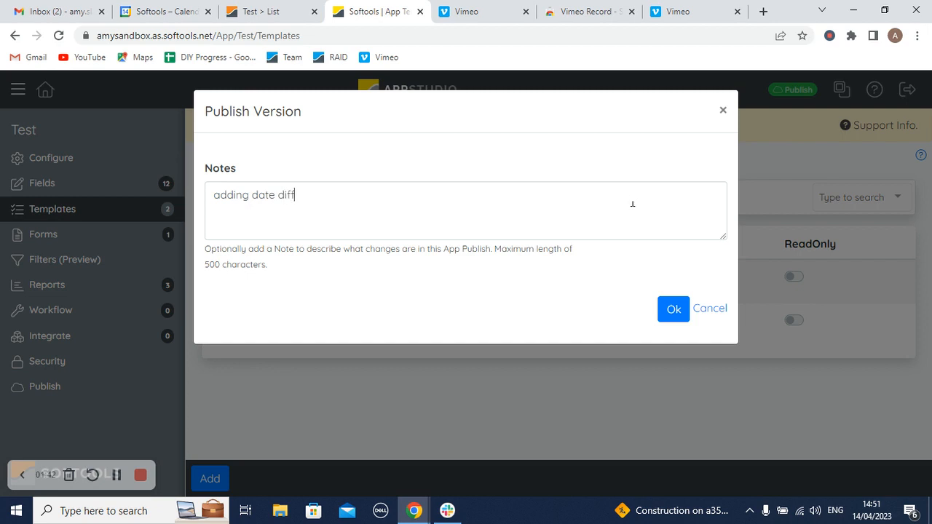
left_click(678, 313)
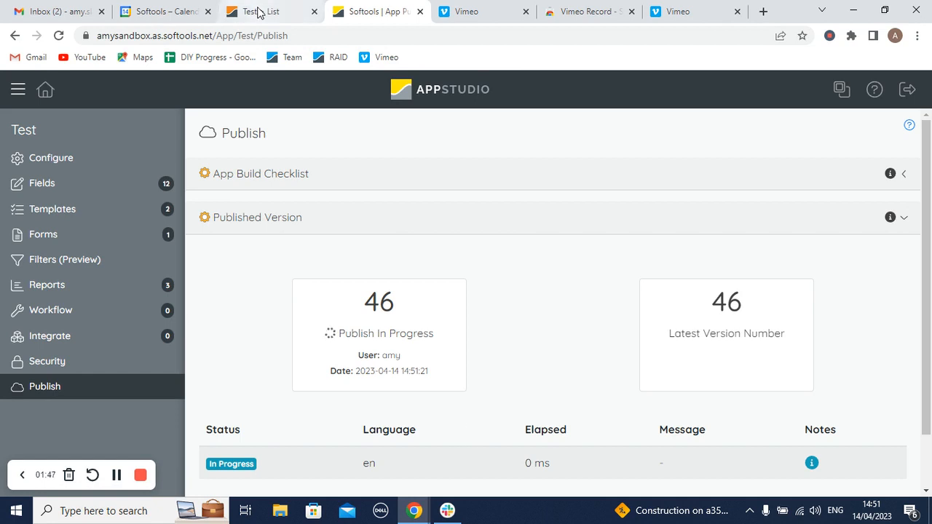
- Switch to the Test app's list report, resync the app and check the Date Difference field in the first record
left_click(259, 13)
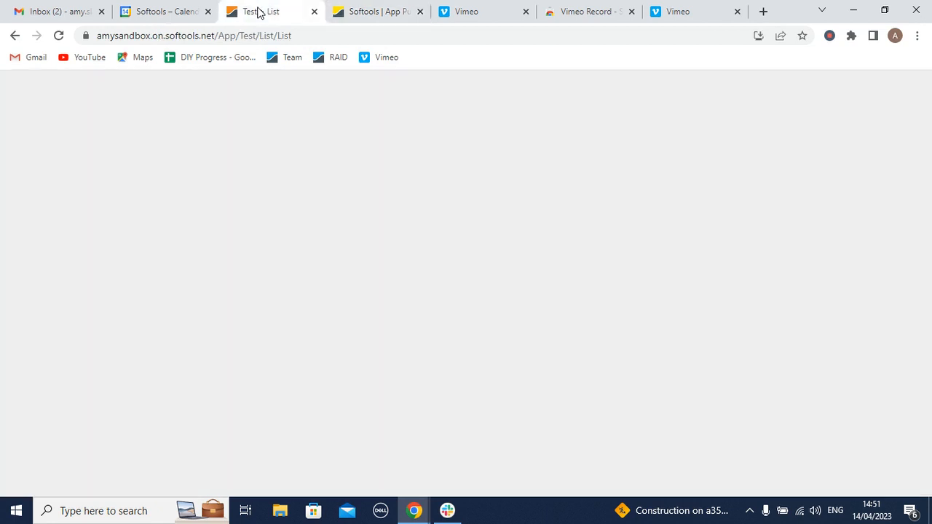
left_click(859, 86)
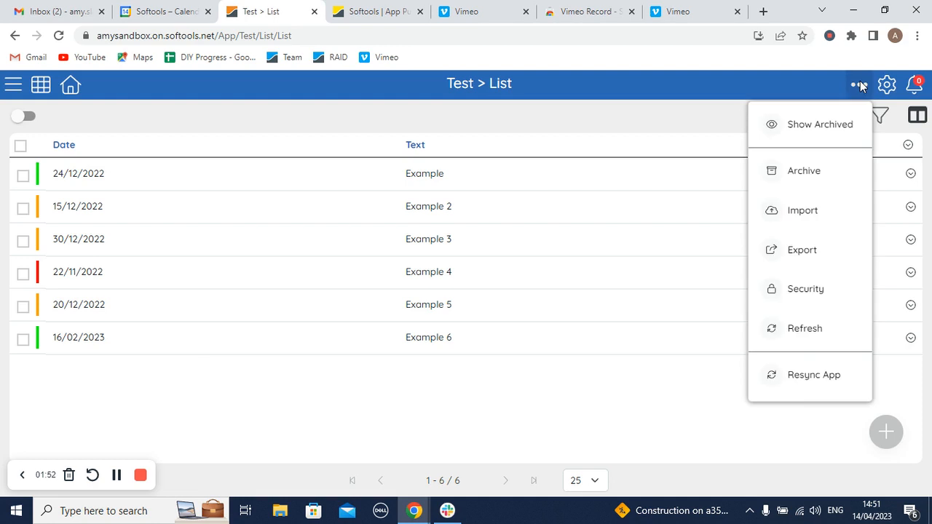
left_click(807, 387)
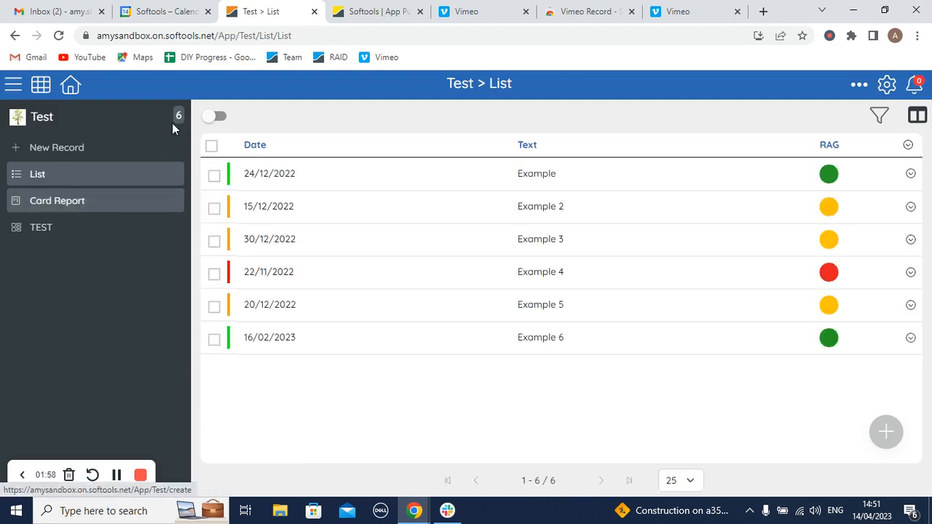
left_click(340, 182)
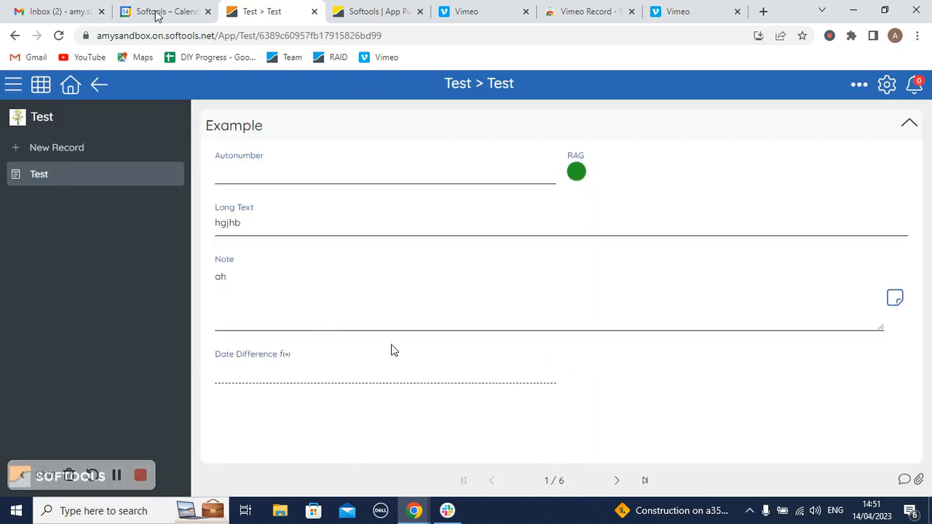
left_click(99, 86)
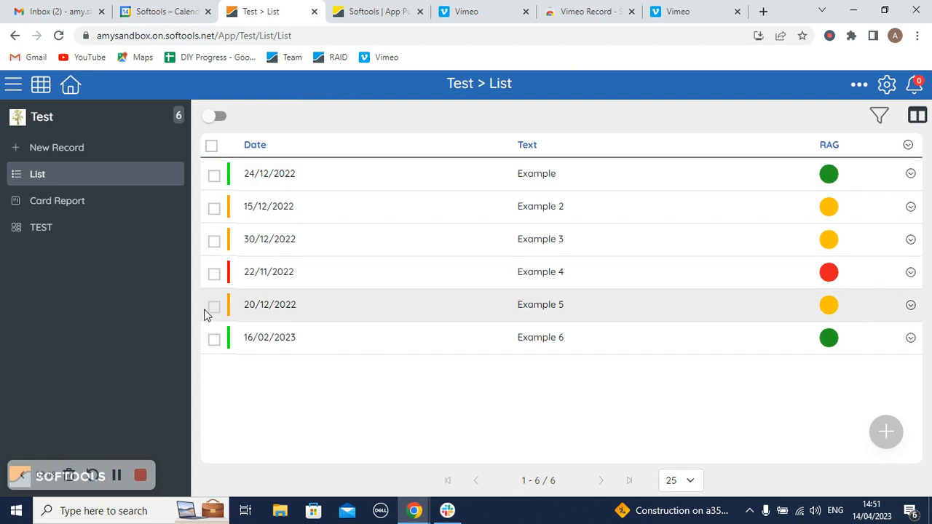
- Export all records in the list as CSV with Report Fields Only turned off, and download the finished export
left_click(211, 145)
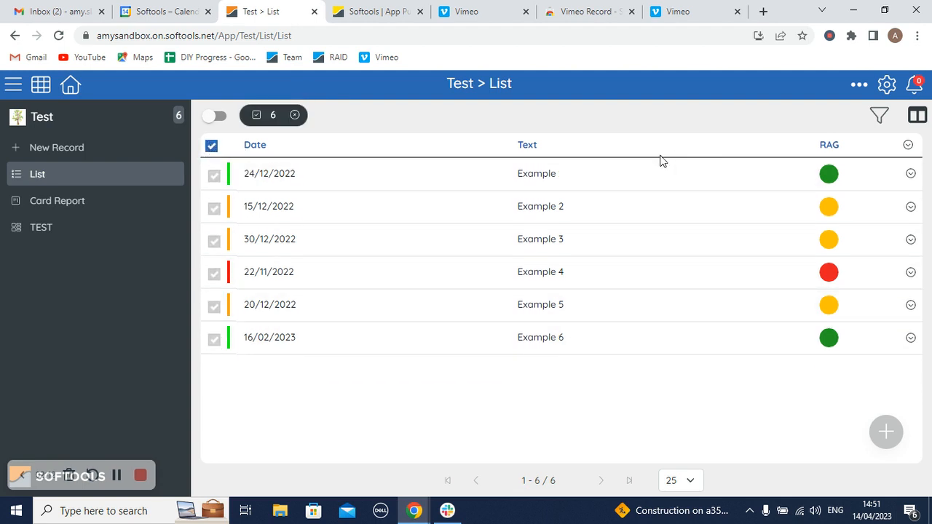
left_click(858, 85)
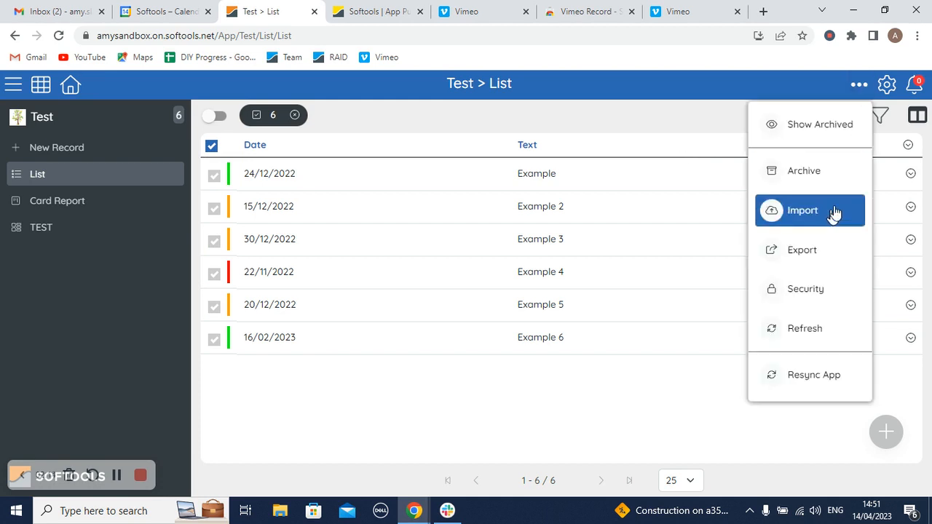
left_click(837, 250)
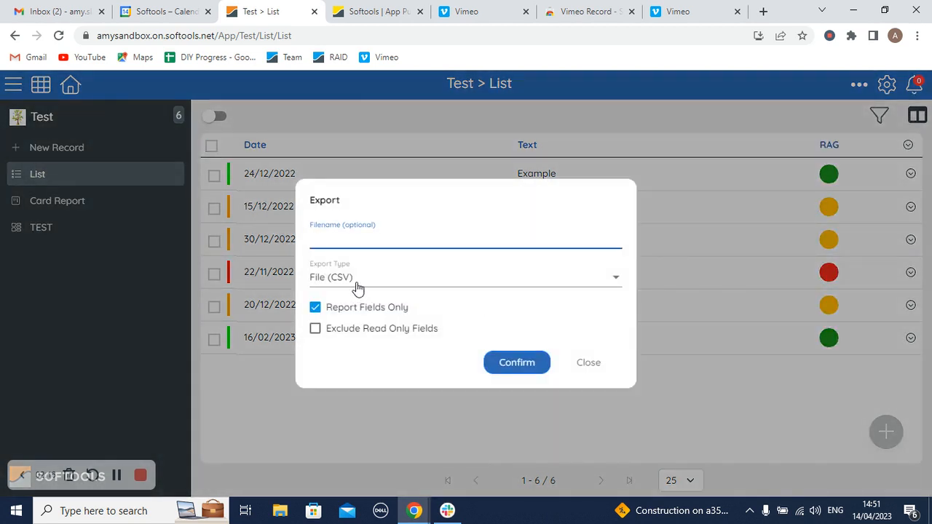
left_click(351, 313)
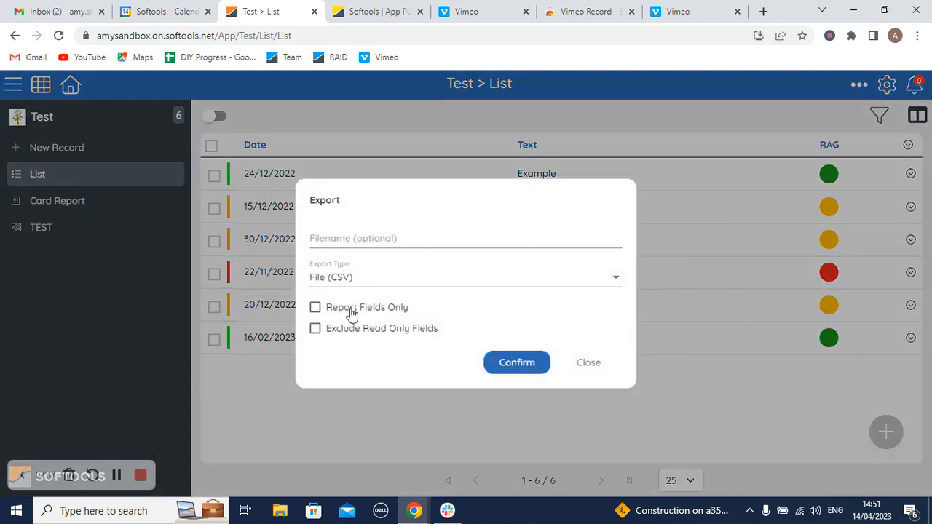
left_click(520, 365)
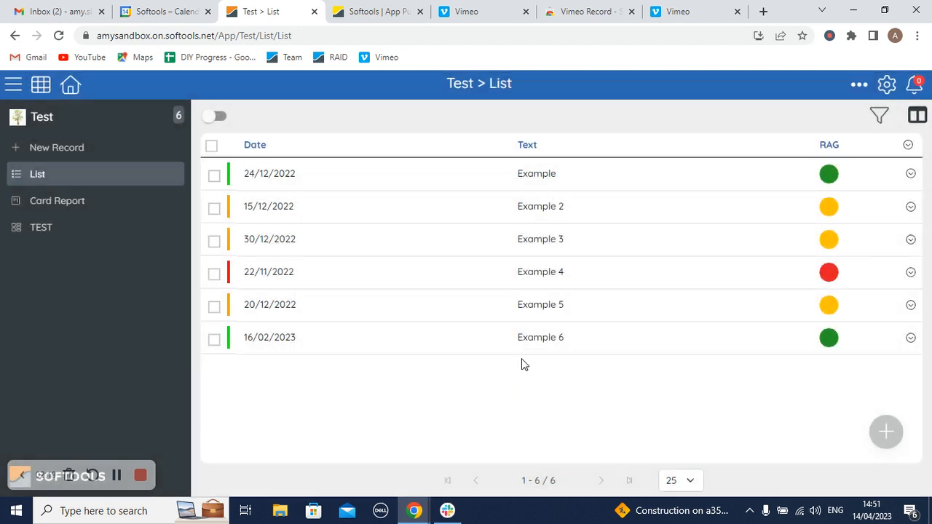
left_click(915, 86)
left_click(900, 118)
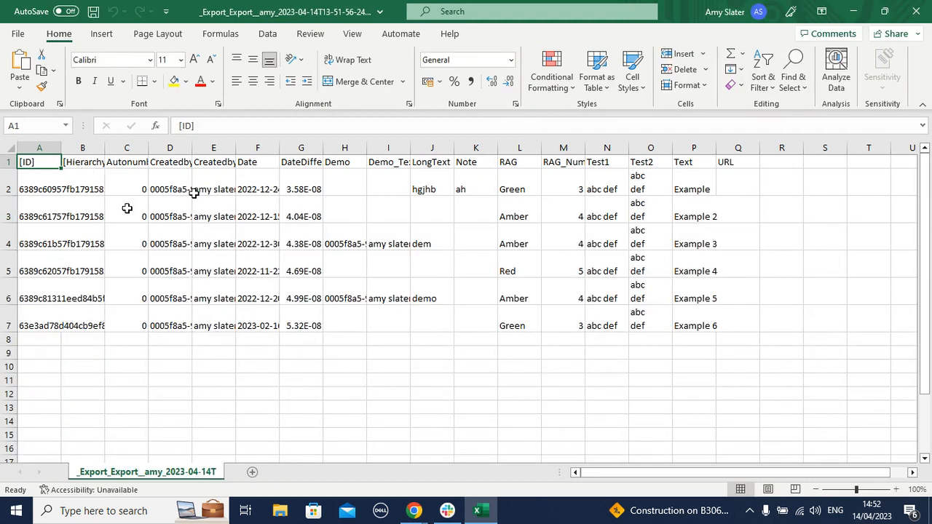
- Delete columns B to F, Hierarchy through Date, from the exported sheet
left_click(86, 145)
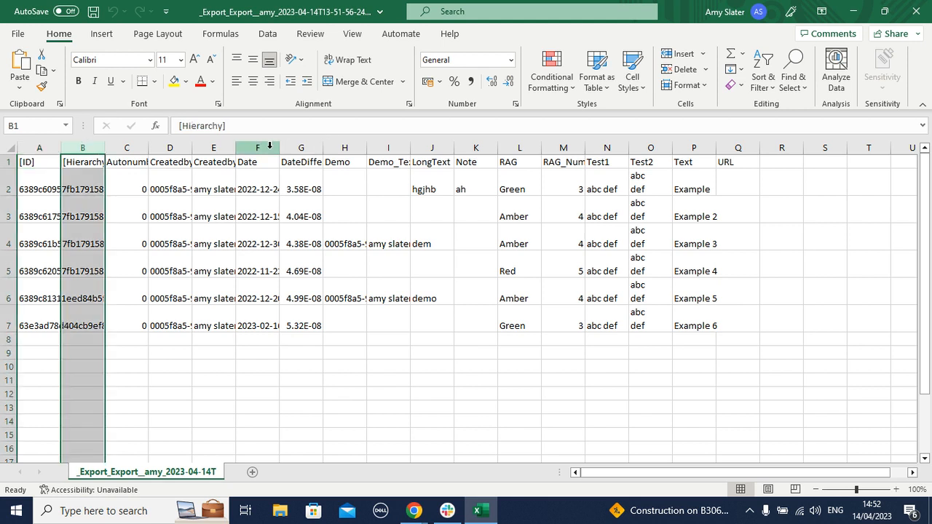
left_click(270, 146)
left_click(82, 148)
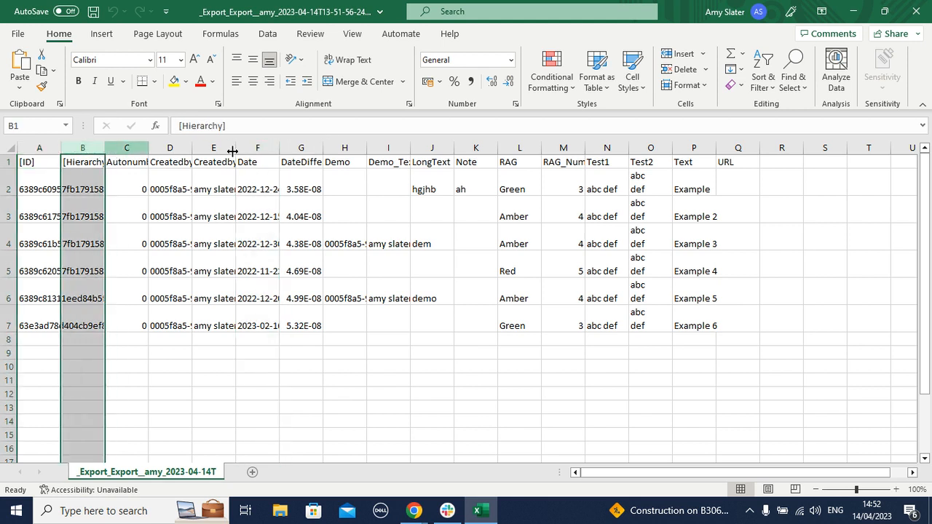
left_click(256, 148, "shift")
right_click(256, 149)
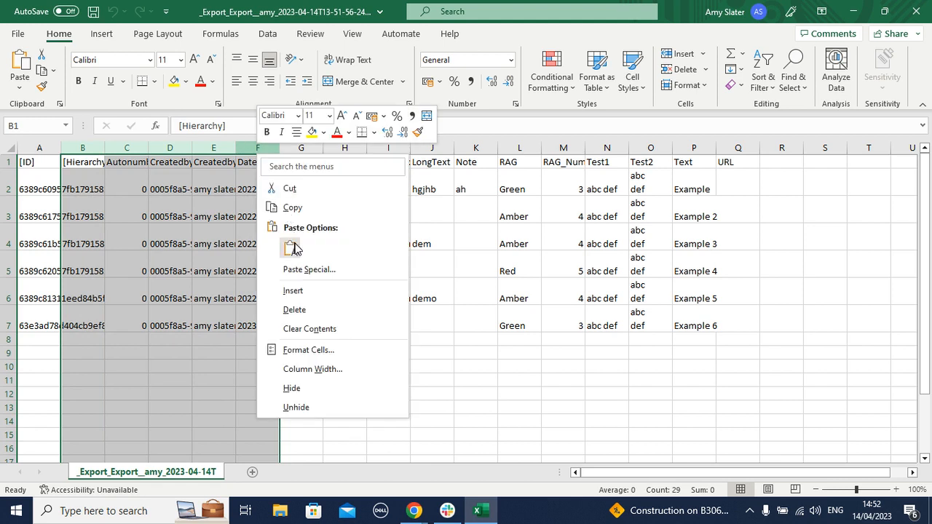
left_click(305, 308)
- Delete columns C to L, Demo through URL, leaving only the ID and DateDifference columns
left_click(127, 148)
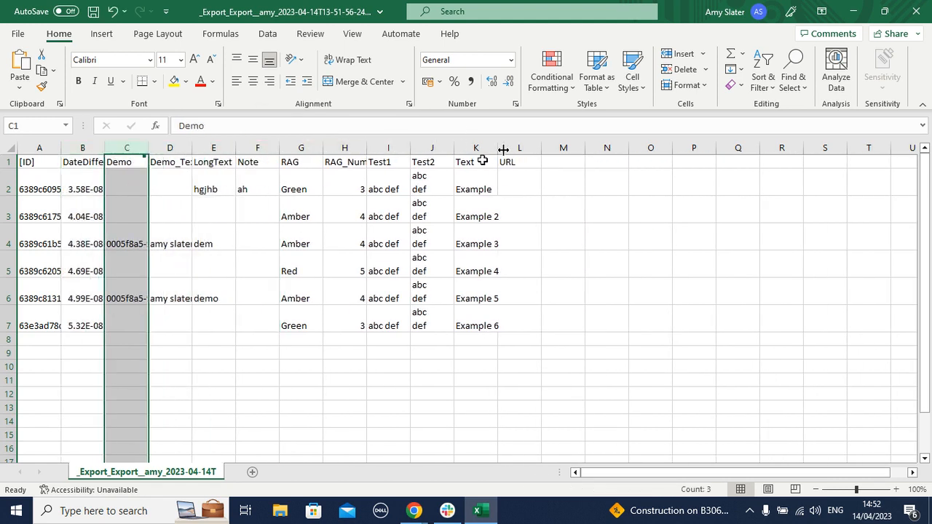
left_click(514, 149, "shift")
right_click(514, 149)
left_click(575, 308)
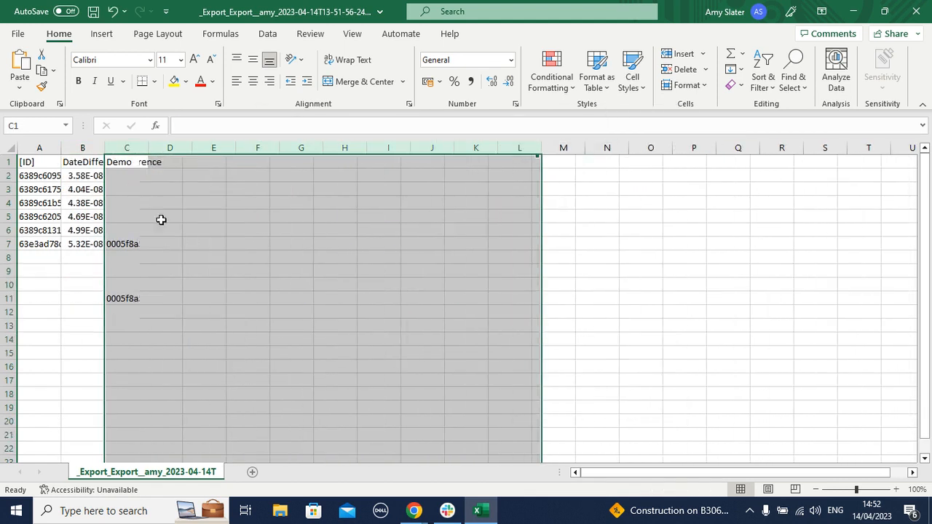
left_click(193, 187)
- Save the trimmed export file, check the record IDs in column A and minimise Excel to return to the Test list
left_click(84, 163)
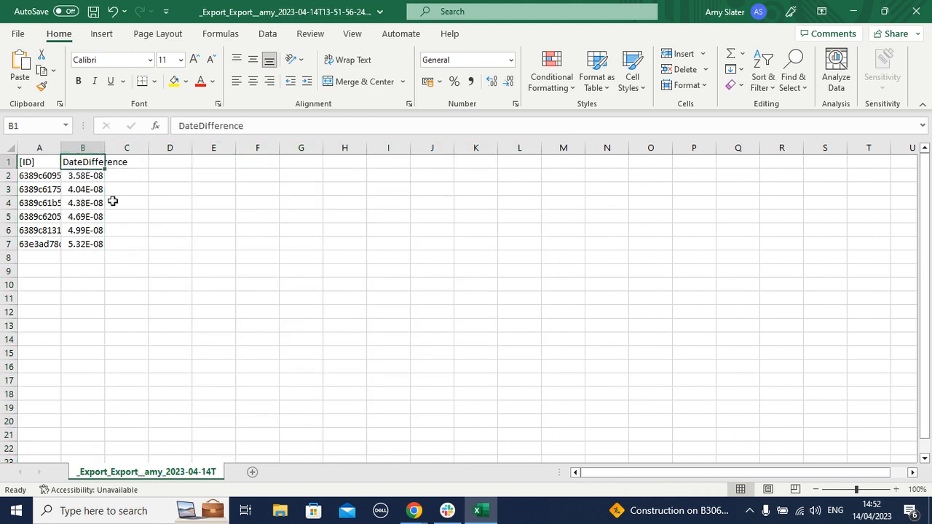
left_click(94, 11)
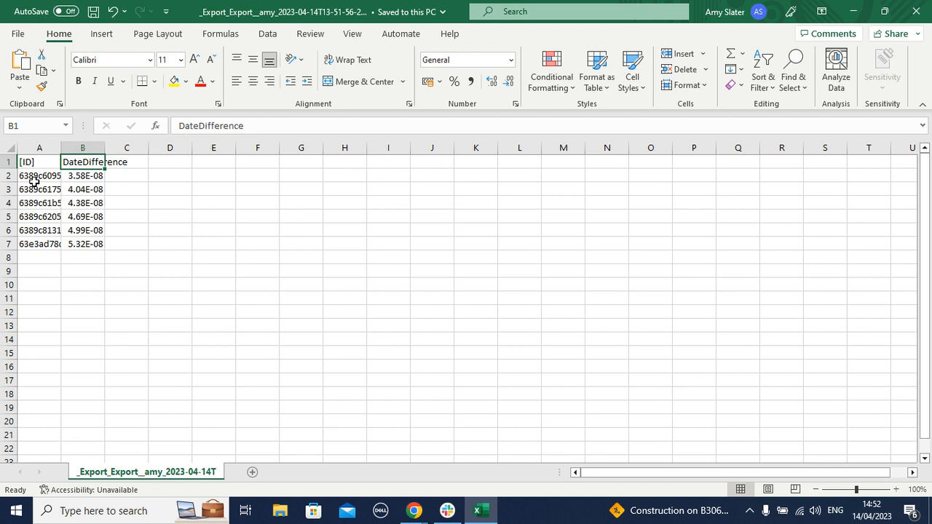
left_click_drag(32, 177, 30, 248)
left_click(244, 229)
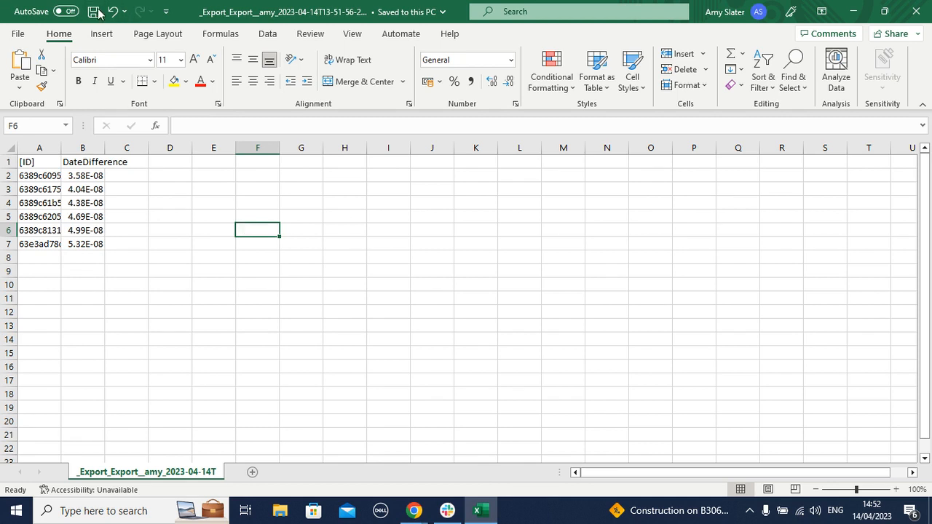
left_click(851, 8)
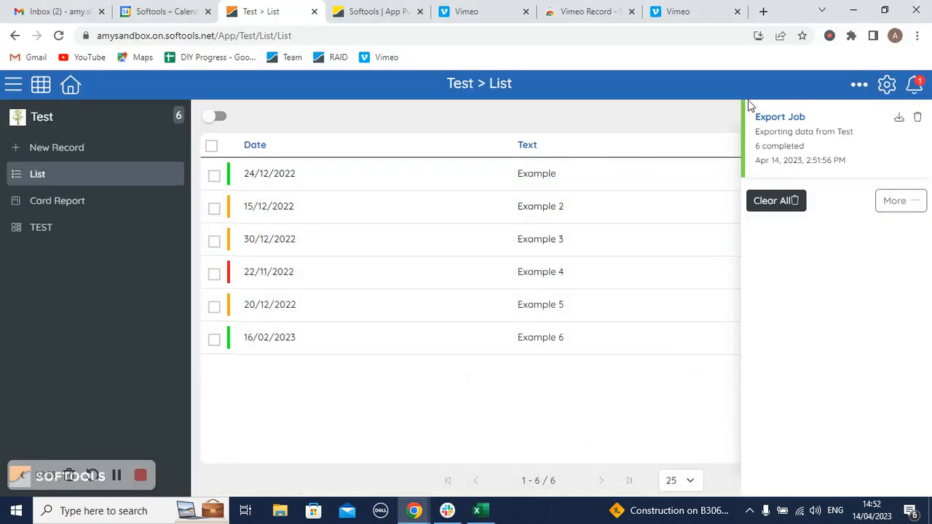
- Import today's trimmed export CSV from Downloads into the Test list with Run Workflows turned off, and close the upload dialog
left_click(861, 85)
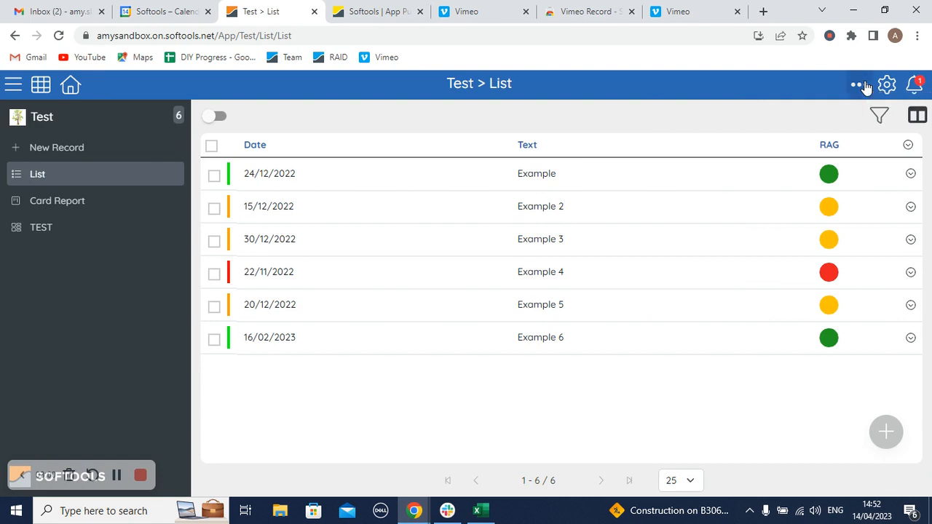
left_click(857, 84)
left_click(804, 211)
left_click(362, 364)
left_click(575, 328)
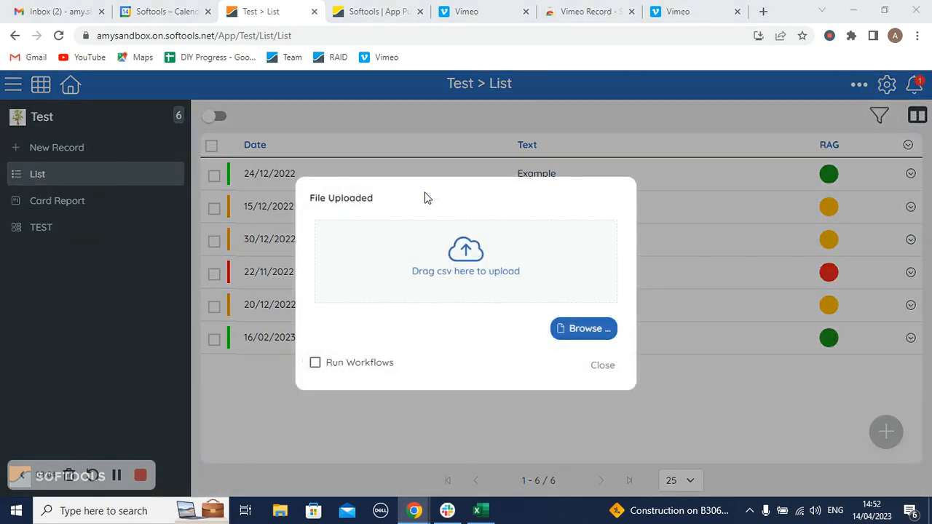
left_click(173, 118)
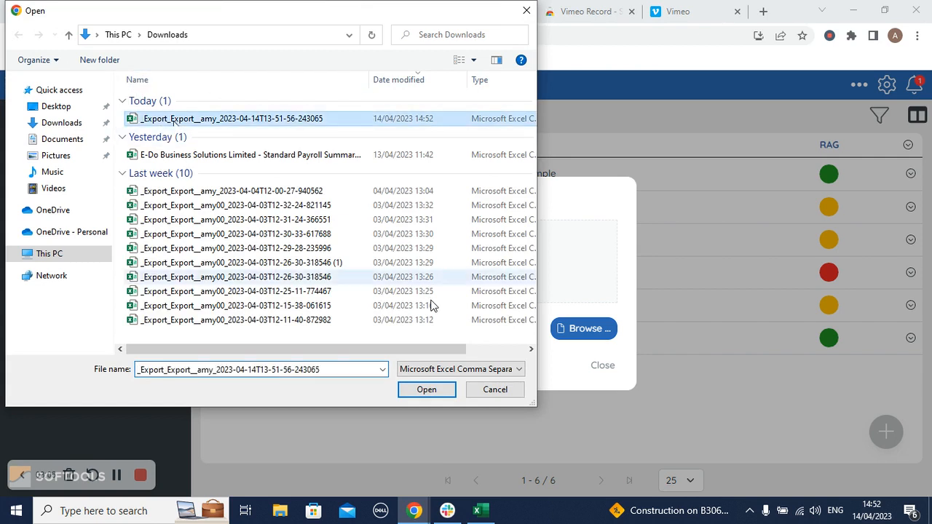
left_click(430, 390)
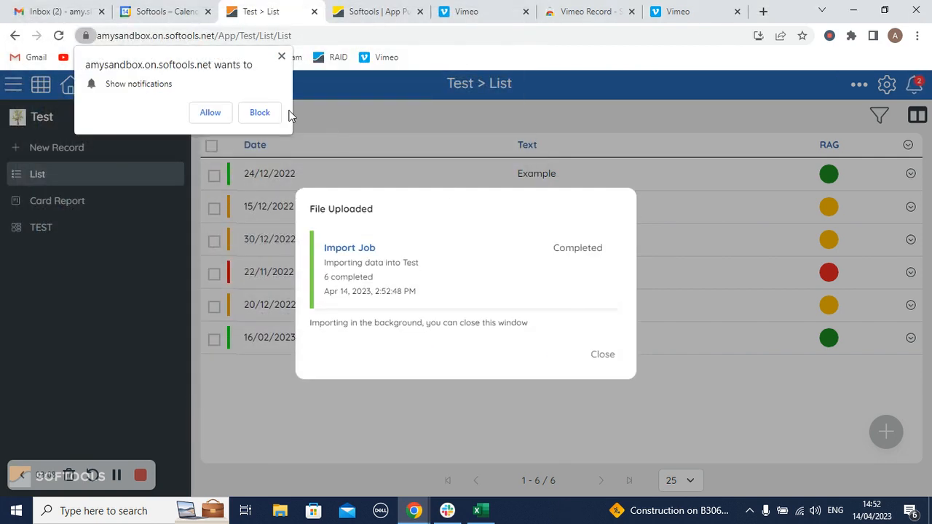
left_click(597, 359)
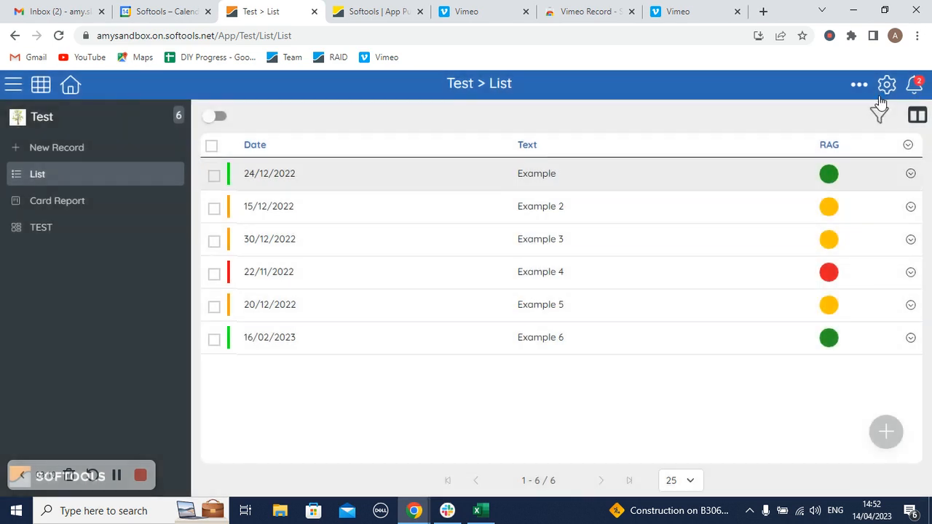
- Refresh the Test app and check the Date Difference values in the records from Example 2 onwards and in Example 6
left_click(859, 84)
left_click(808, 373)
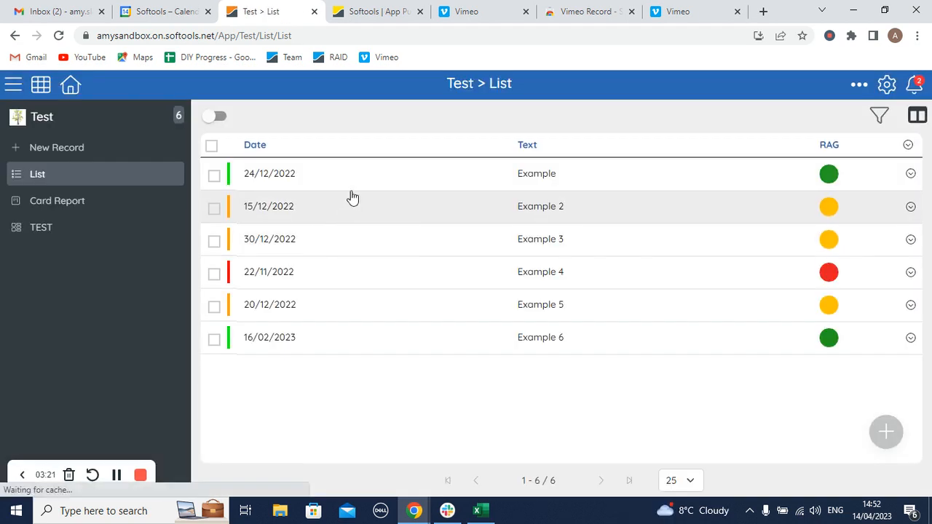
left_click(378, 200)
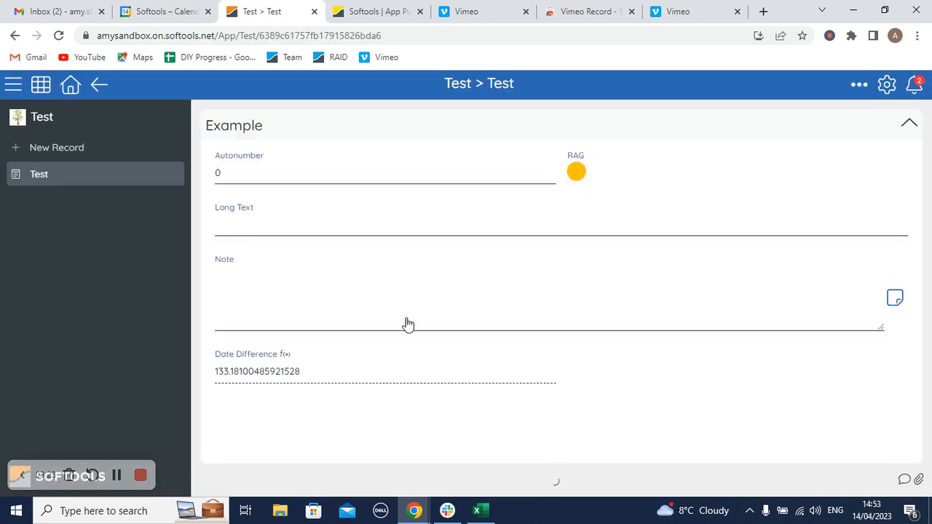
left_click(617, 480)
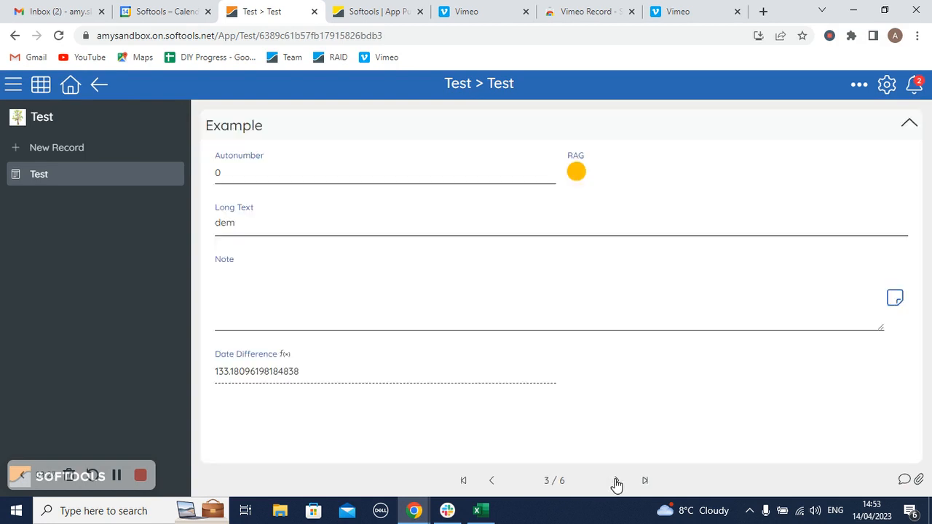
left_click(617, 480)
left_click(97, 85)
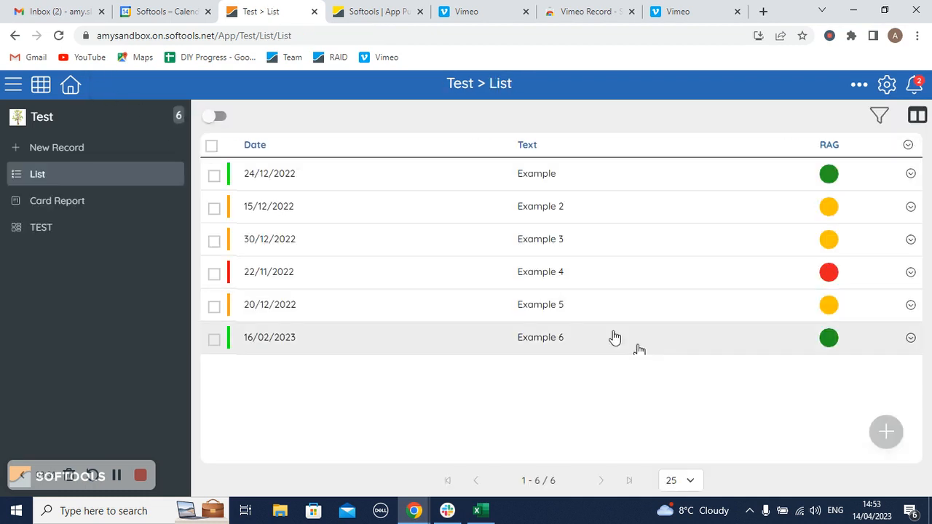
left_click(595, 343)
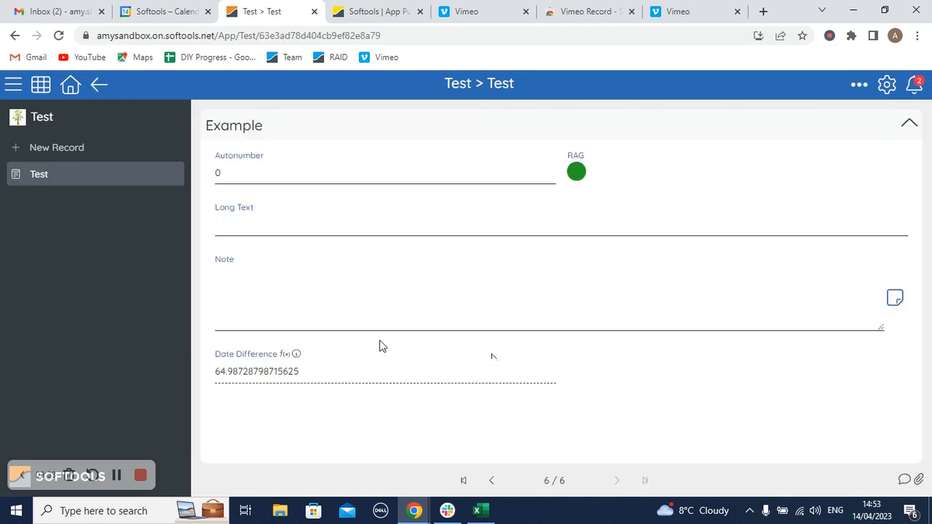
double_click(230, 373)
left_click(312, 383)
- Open the Autonumber field's configuration in App Studio from the Example 6 record
left_click(240, 174)
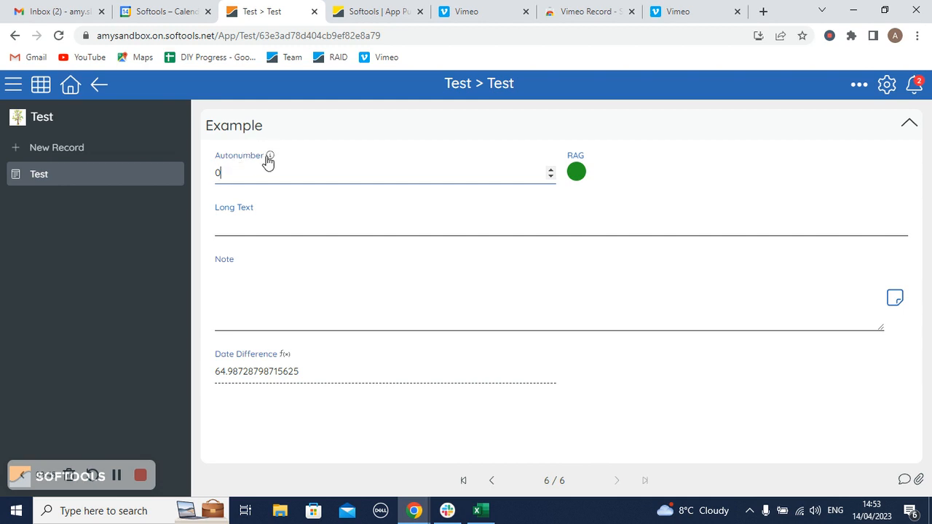
left_click(270, 159)
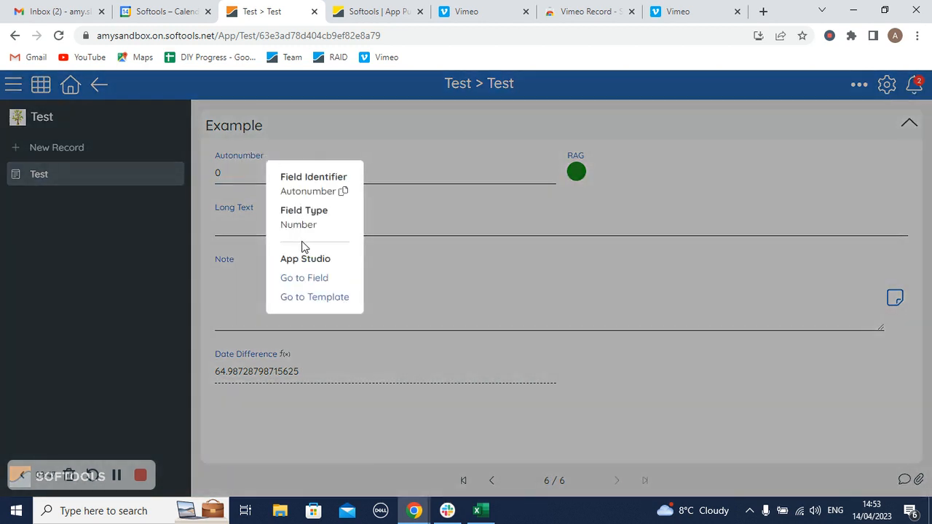
left_click(306, 279)
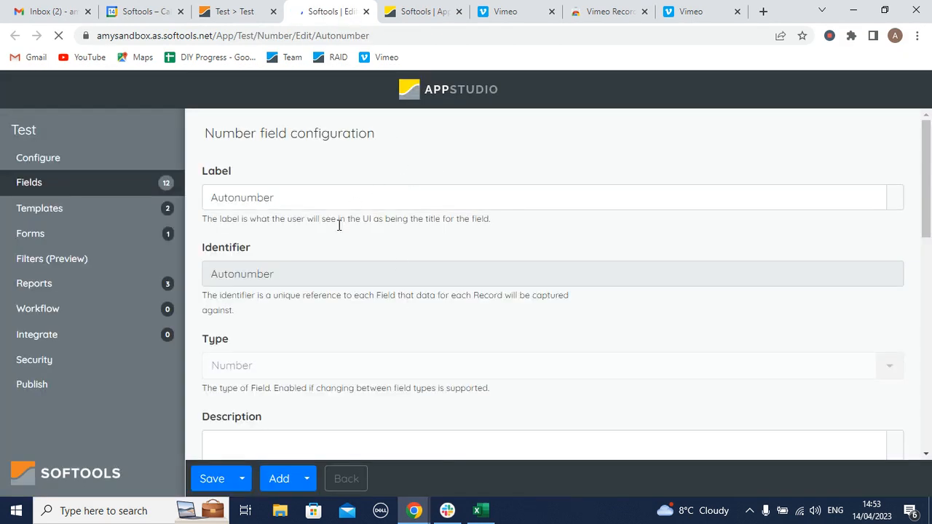
- Set the Autonumber field's expression to if([DateDifference]>0, autonumber('Autonumber'), 0) and save the field
scroll(313, 164, "down", 5)
scroll(315, 166, "down", 4)
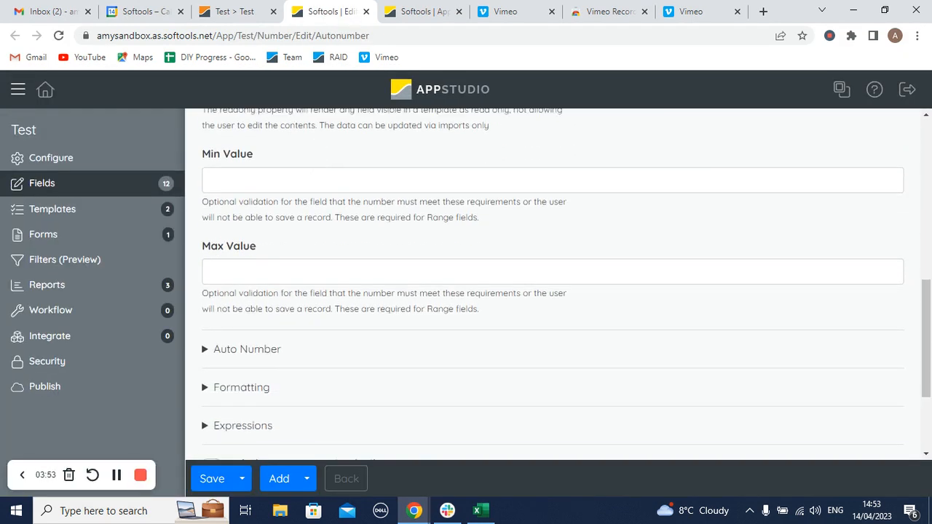
left_click(267, 292)
scroll(575, 228, "down", 5)
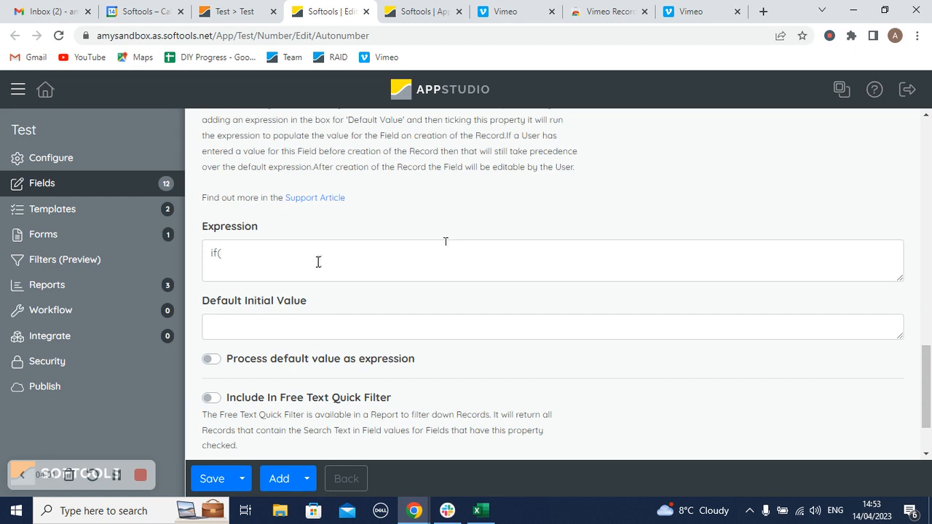
type("fference]>0")
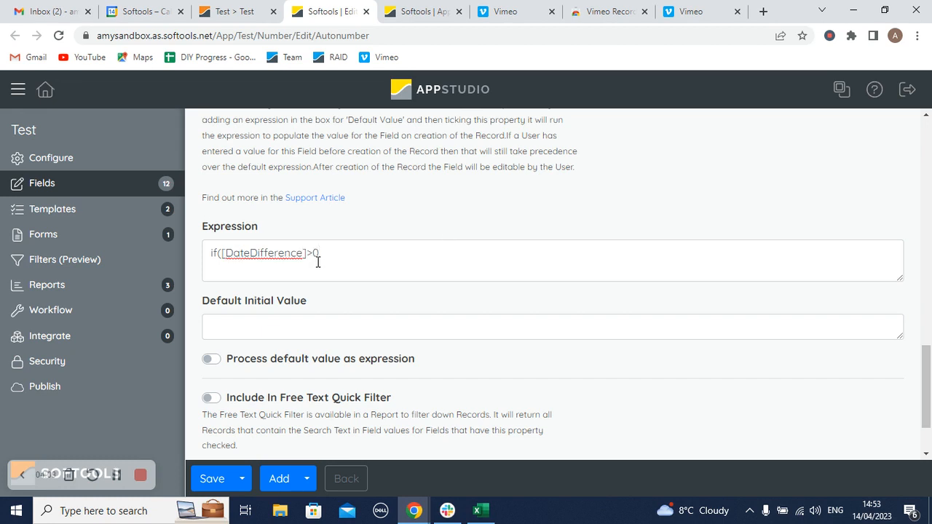
type("autonumber('Autonumber'), 0")
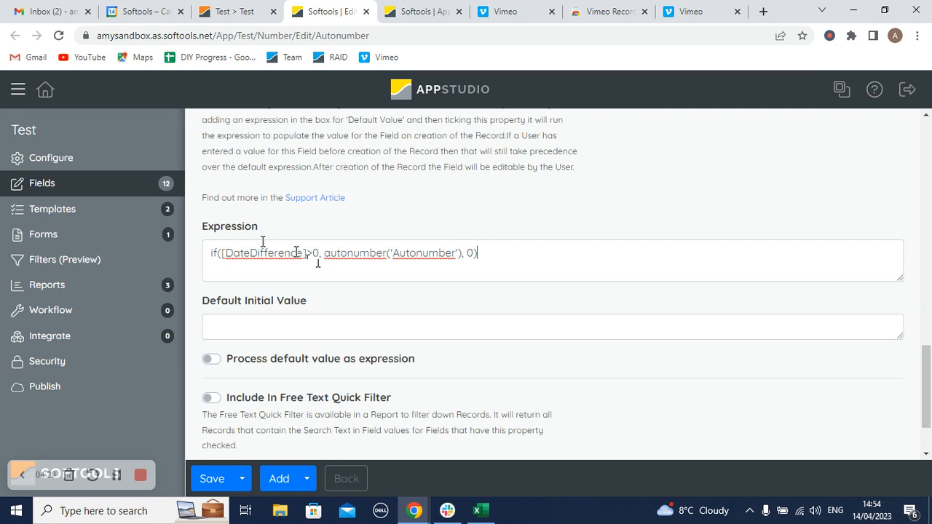
double_click(317, 260)
left_click(354, 256)
left_click_drag(326, 253, 509, 248)
left_click(514, 258)
left_click(215, 480)
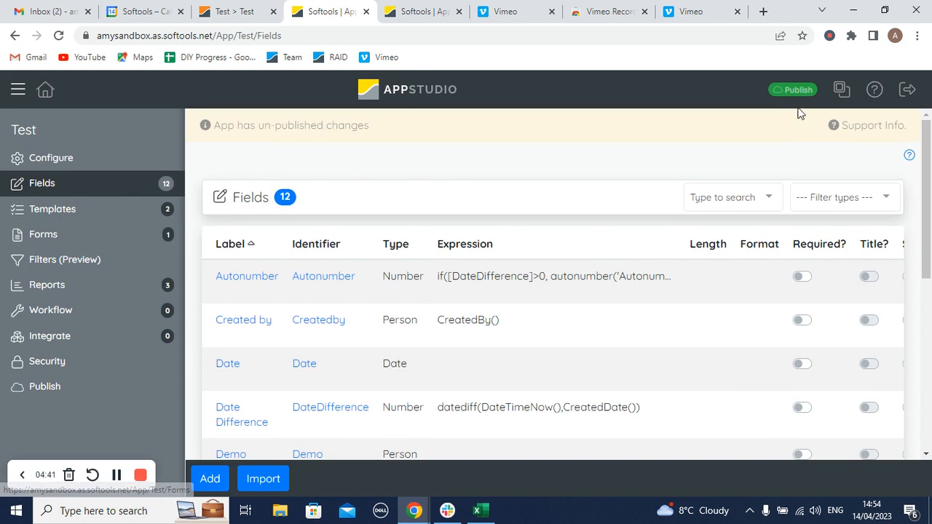
- Publish the Test app with the version note "autonumber expression"
left_click(795, 90)
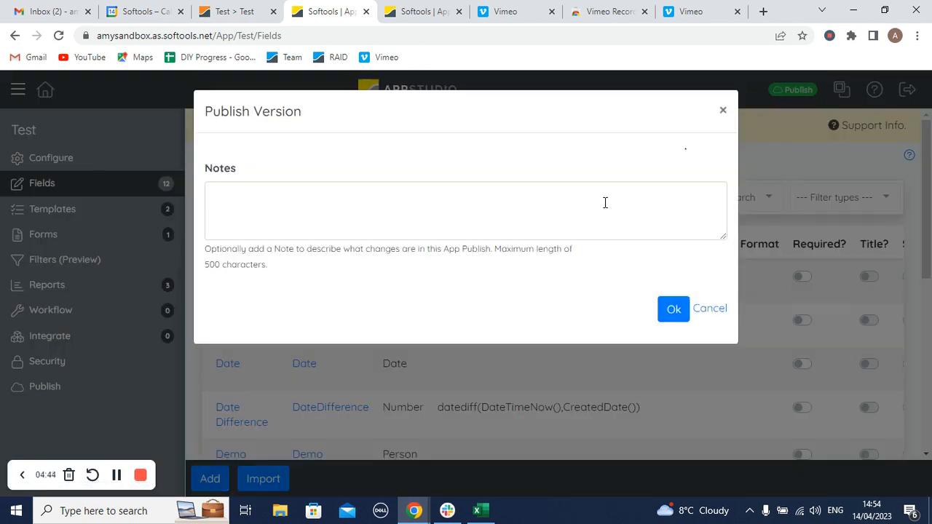
type("autonumber expression")
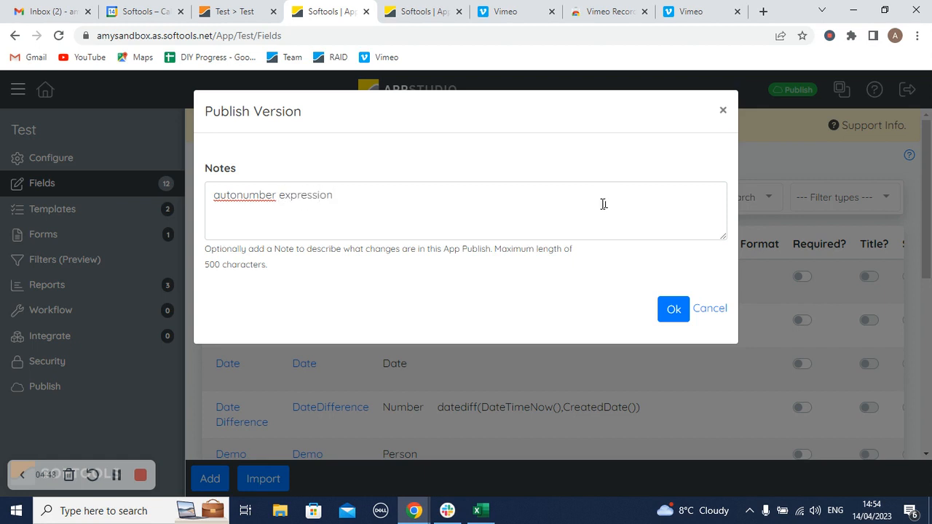
left_click(674, 309)
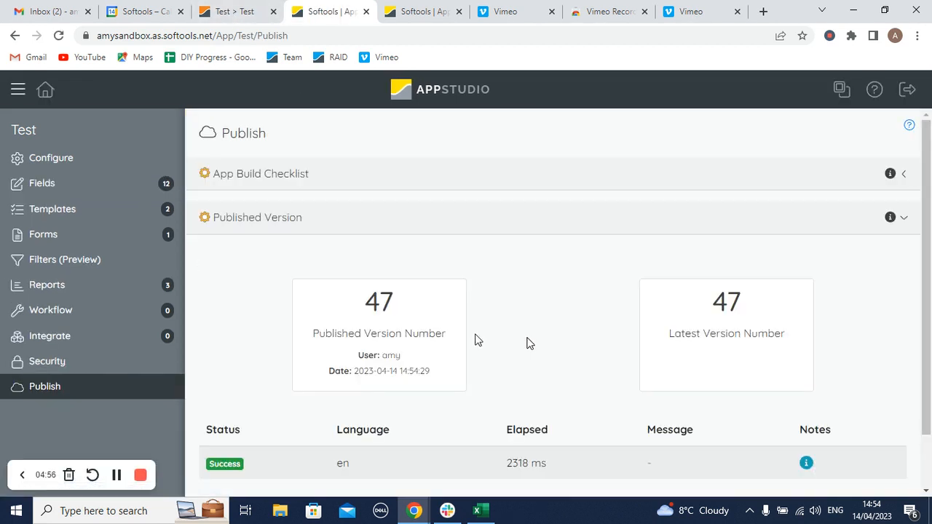
- Refresh the app from the Example 6 record, check its Autonumber field and return to the Test list
left_click(251, 11)
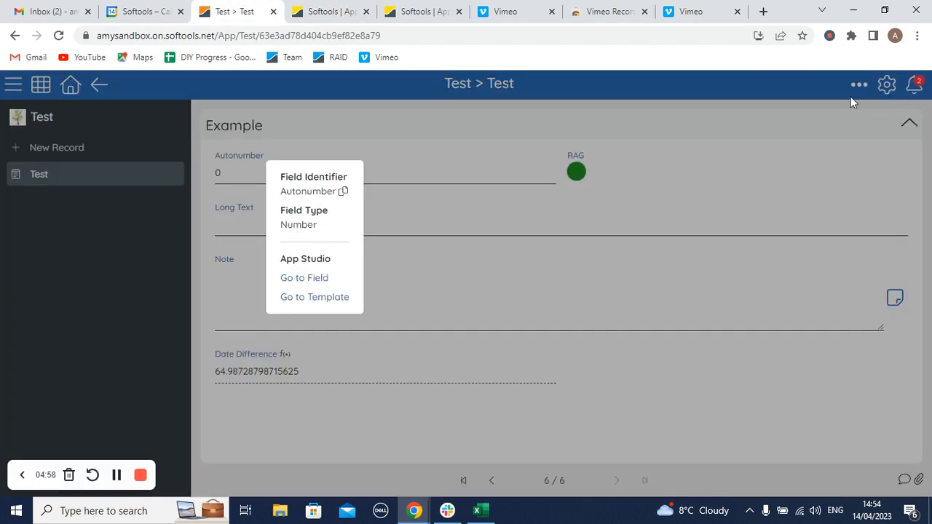
left_click(853, 102)
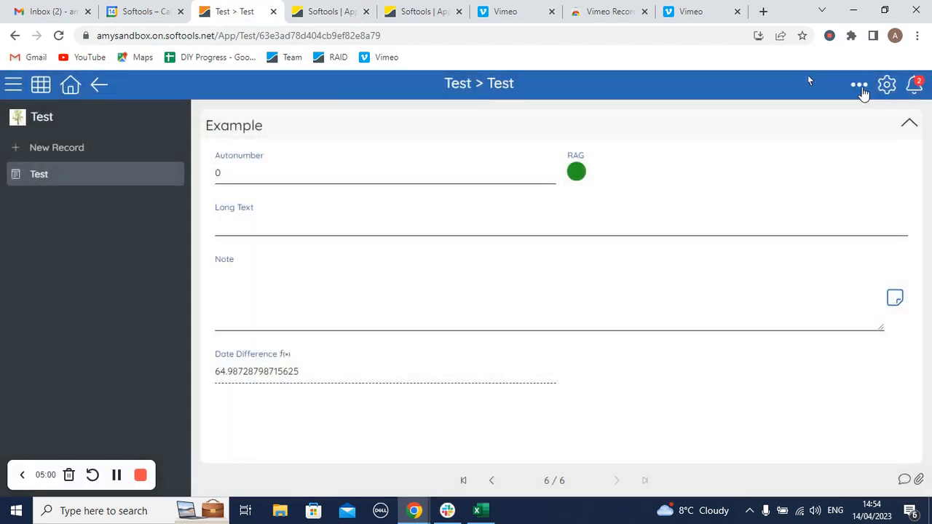
left_click(860, 87)
left_click(806, 368)
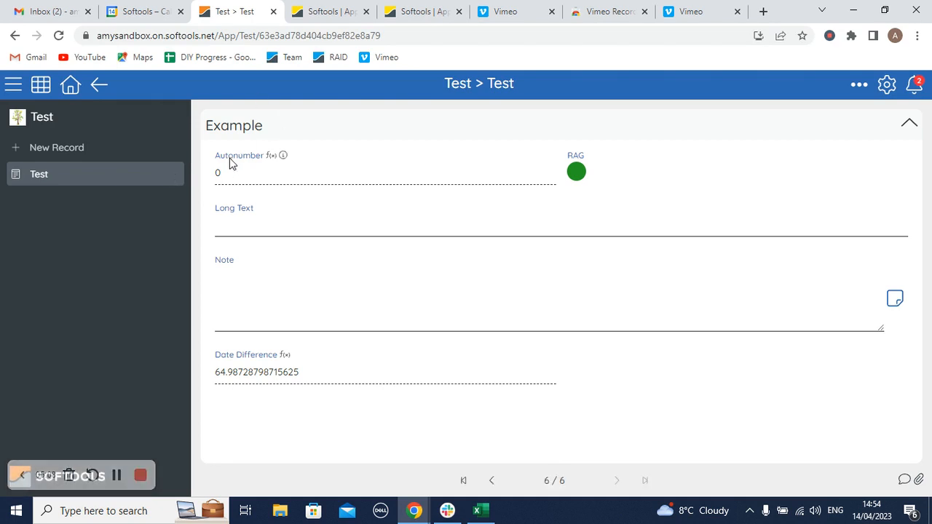
left_click(99, 85)
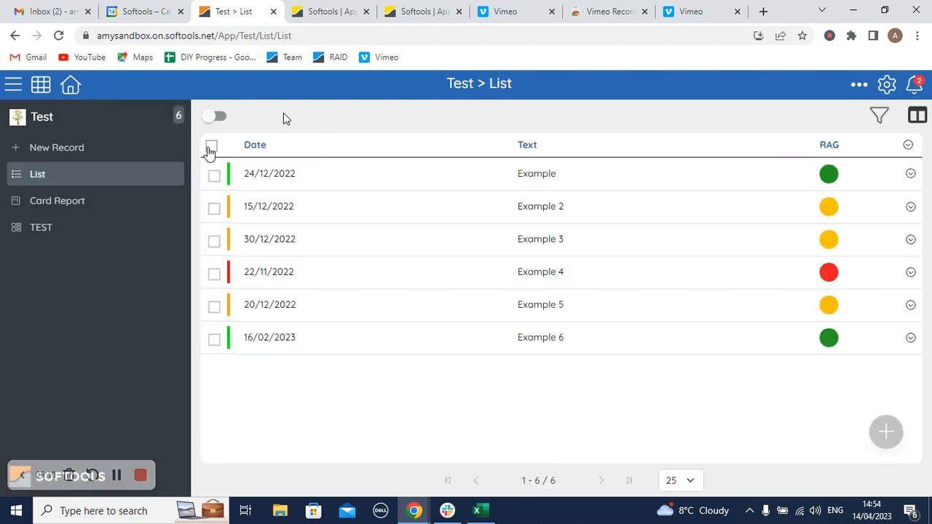
- Export all listed records as a new CSV file with Report Fields Only turned off, and download it
left_click(211, 146)
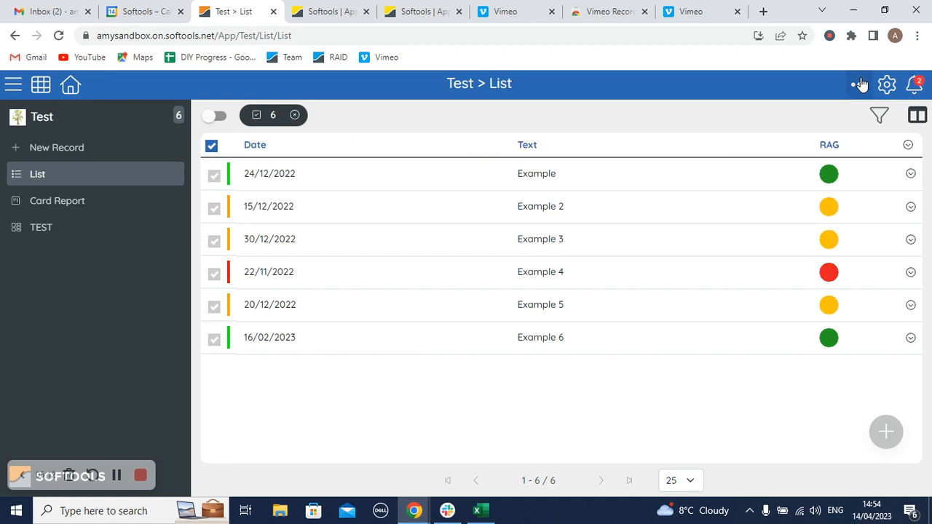
left_click(860, 85)
left_click(822, 250)
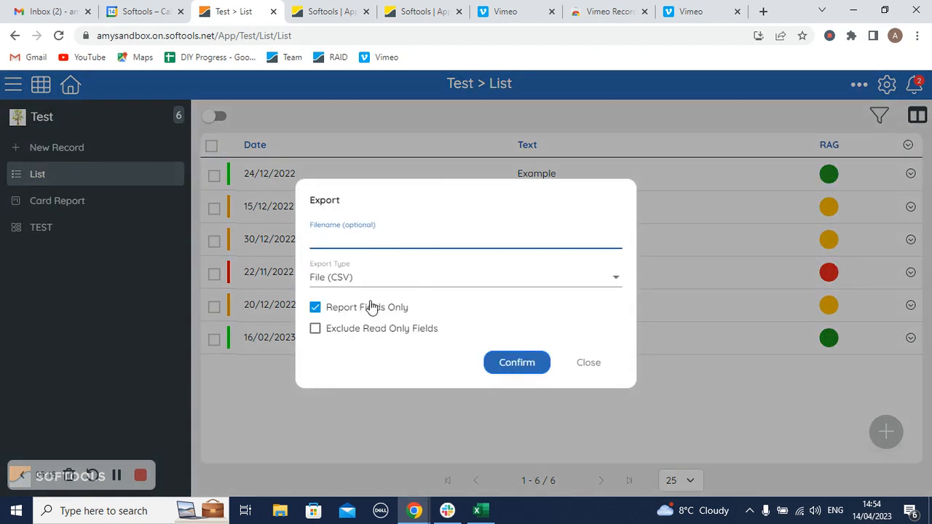
left_click(373, 308)
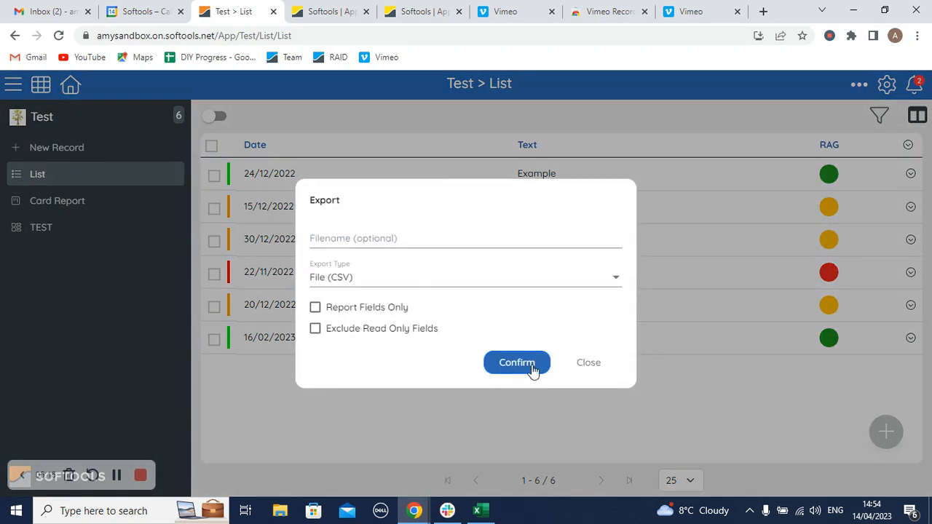
left_click(516, 363)
left_click(914, 84)
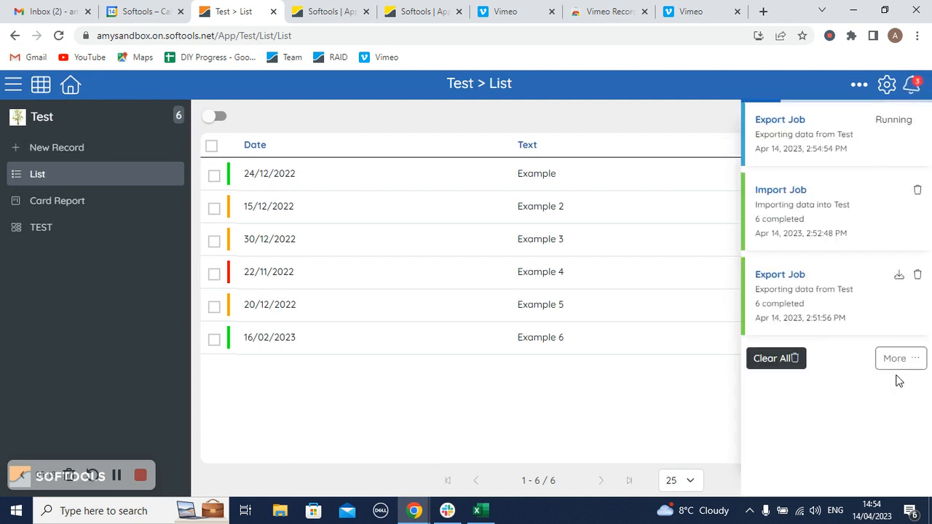
left_click(899, 117)
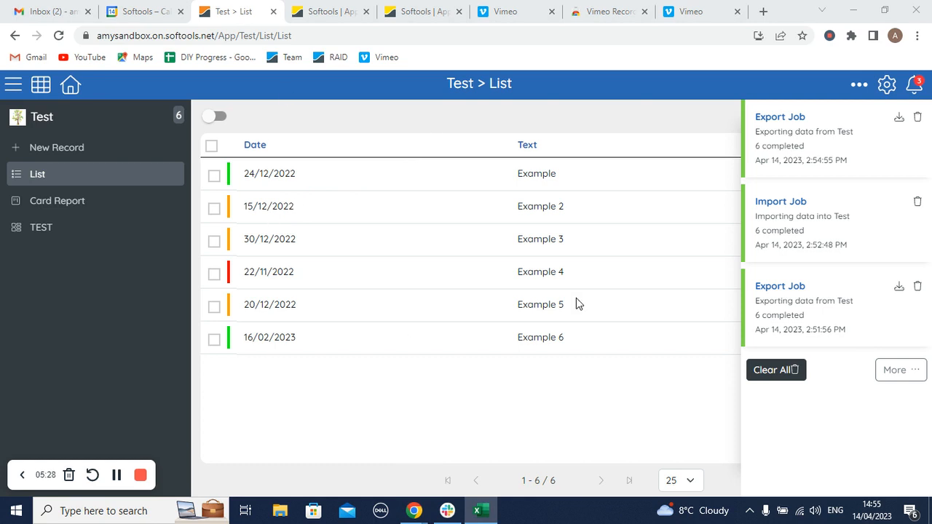
- Switch to Excel and delete column B, Hierarchy, from the newly exported sheet
left_click(484, 438)
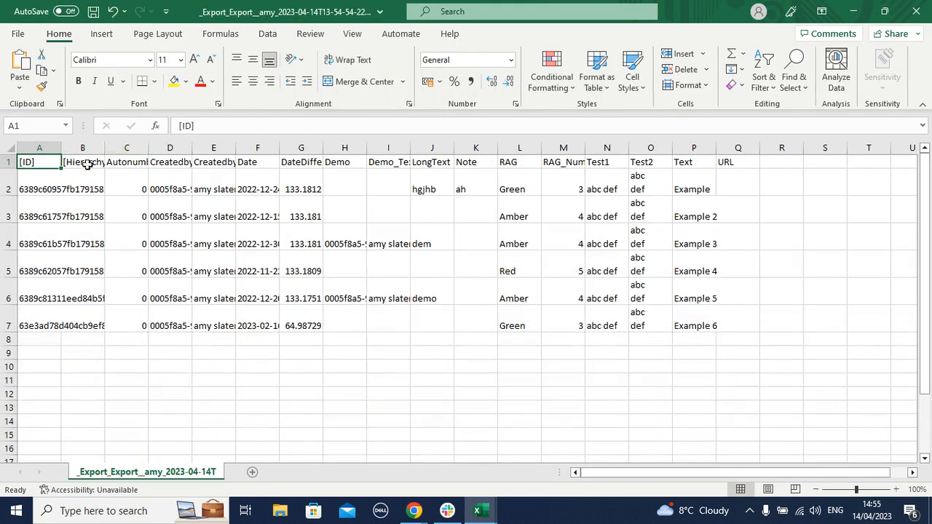
left_click(81, 148)
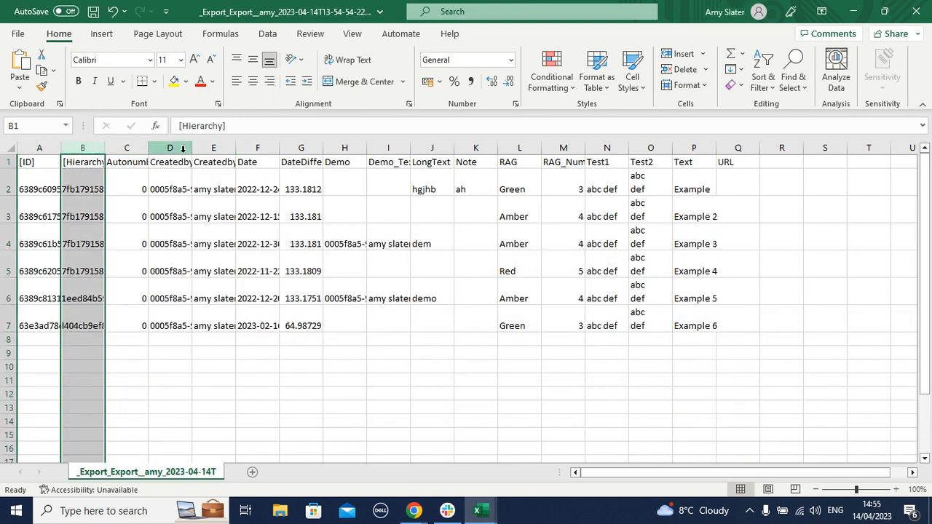
right_click(83, 149)
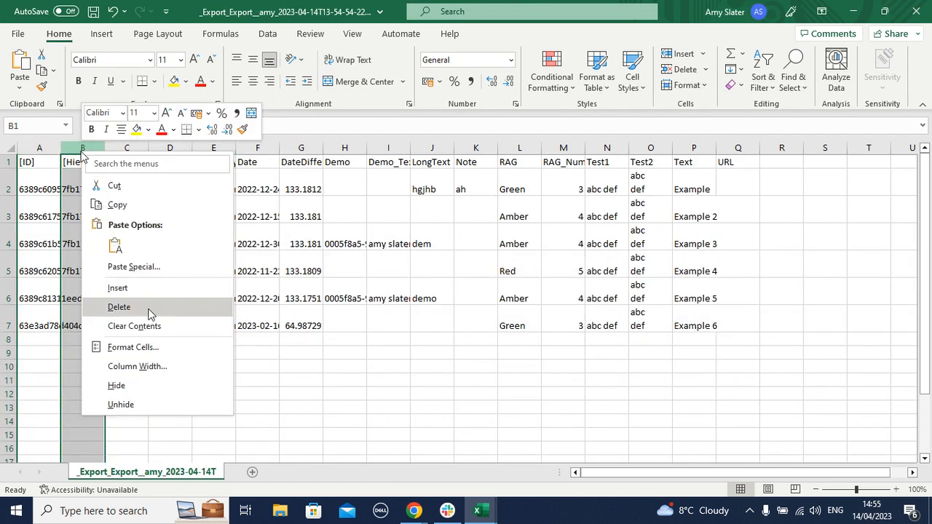
left_click(119, 306)
- Delete columns C to P, Createdby through URL, keeping only the [ID] and Autonumber columns, and save the CSV file
left_click(126, 148)
key("shift+Right")
key("shift+Right")
key("shift+Right")
key("shift+Right")
key("shift+Right")
key("shift+Right")
key("shift+Right")
key("shift+Right")
key("shift+Right")
key("shift+Right")
key("shift+Right")
key("shift+Right")
key("shift+Right")
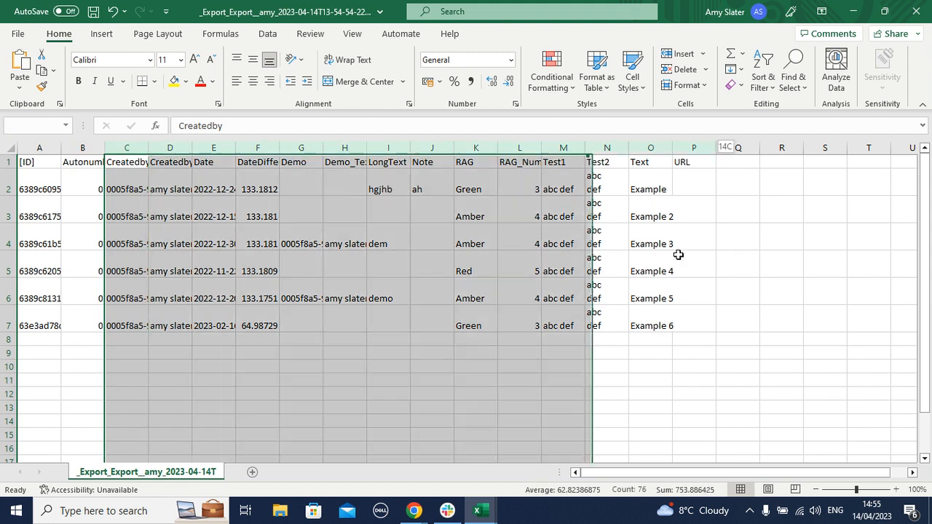
right_click(695, 147)
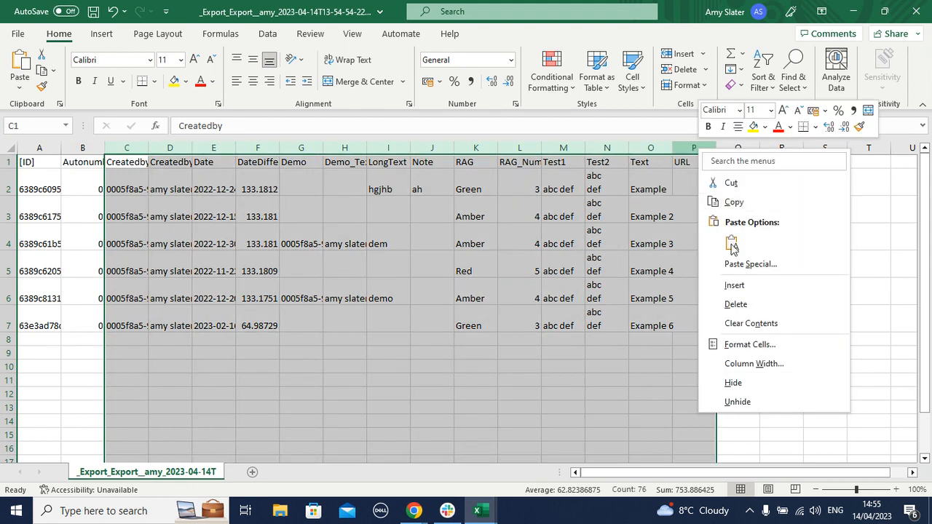
left_click(757, 305)
left_click(301, 230)
left_click(93, 11)
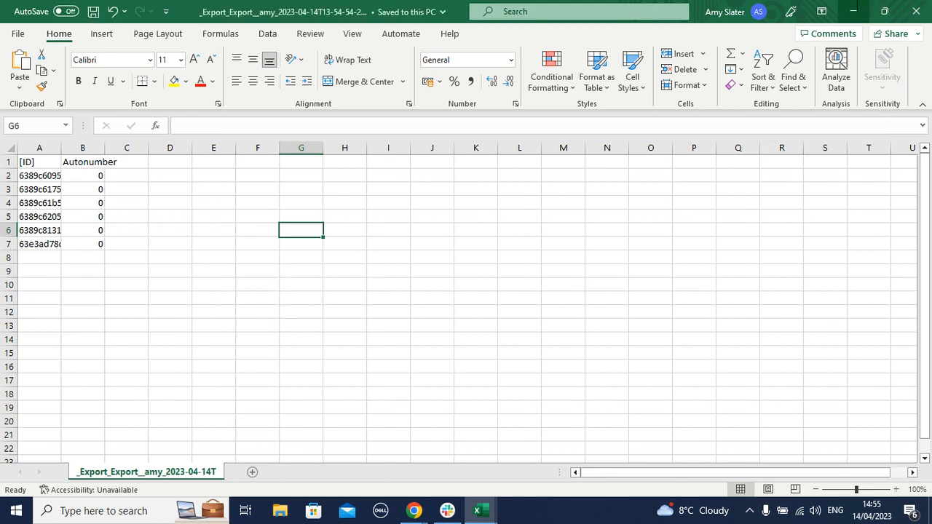
- Switch to the browser and import the trimmed export stamped 2023-04-14T13-54-54 into the Test list with Run Workflows on
left_click(853, 11)
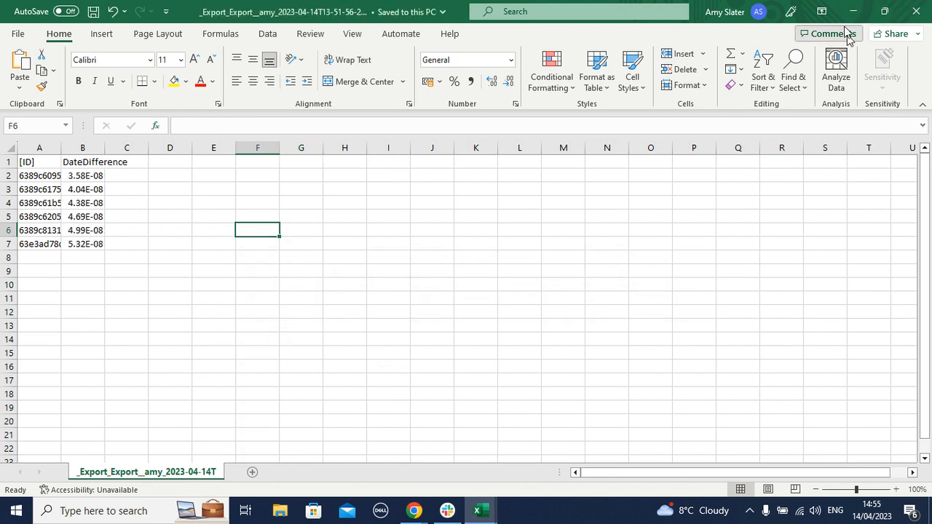
left_click(853, 11)
left_click(859, 84)
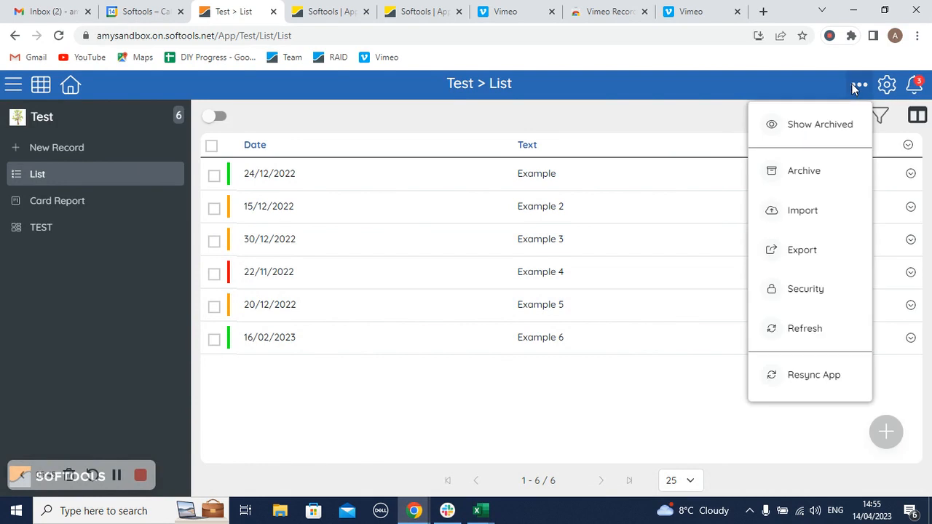
left_click(774, 208)
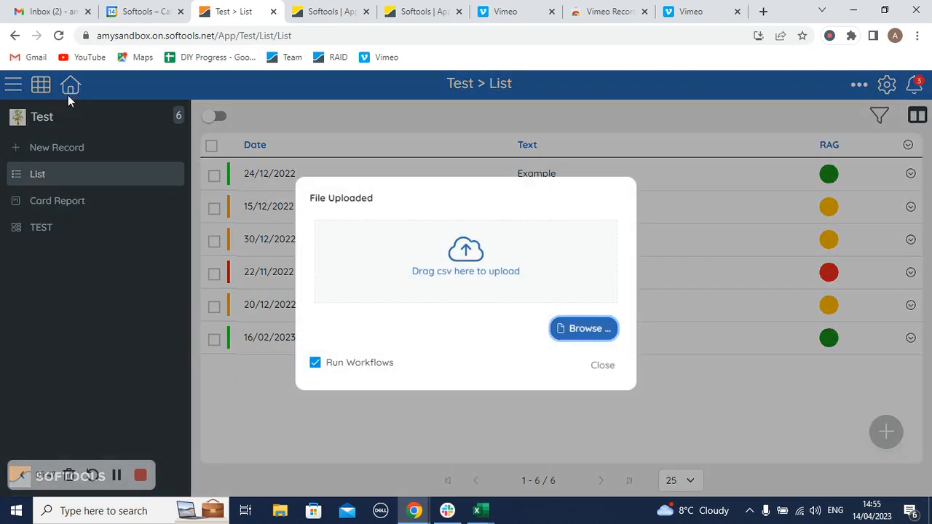
left_click(608, 328)
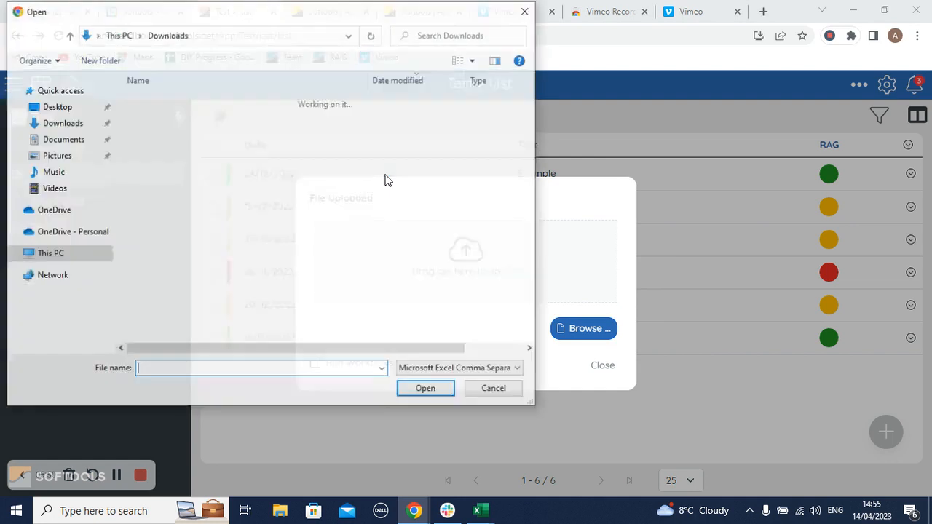
left_click(251, 117)
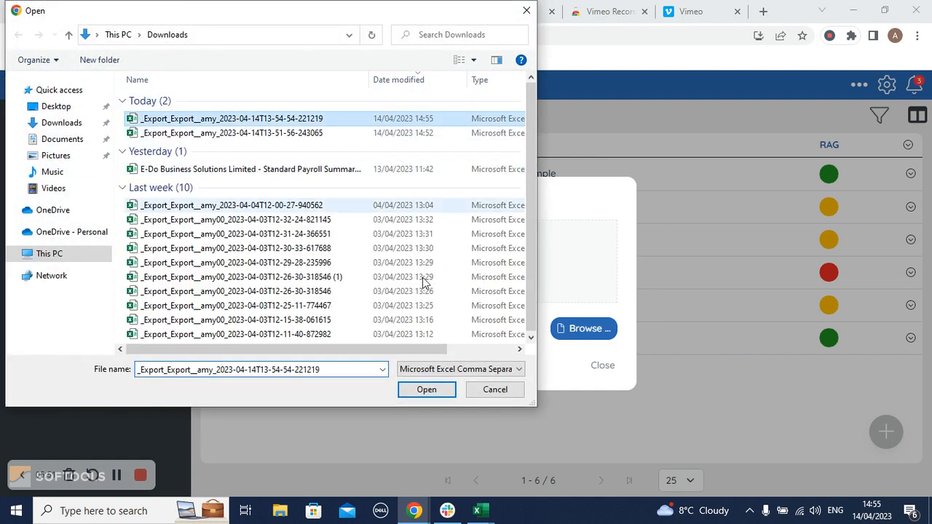
left_click(447, 394)
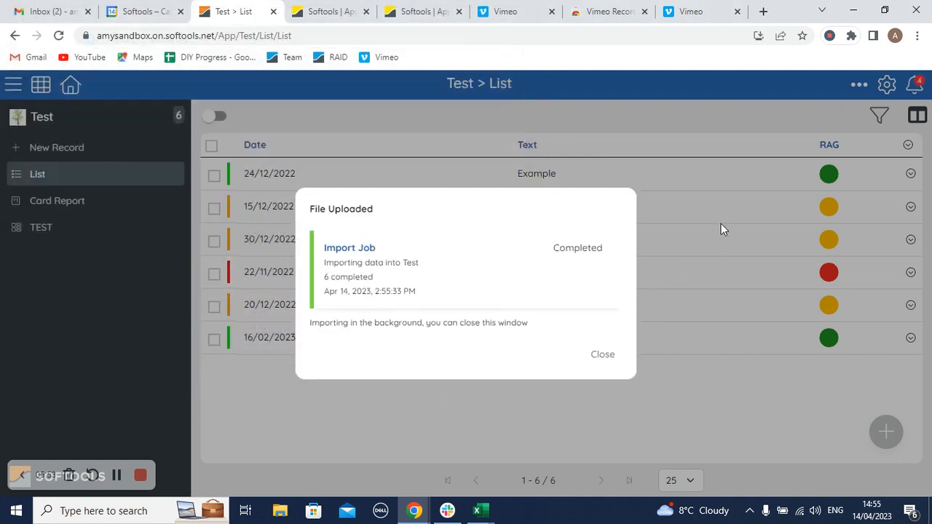
left_click(691, 439)
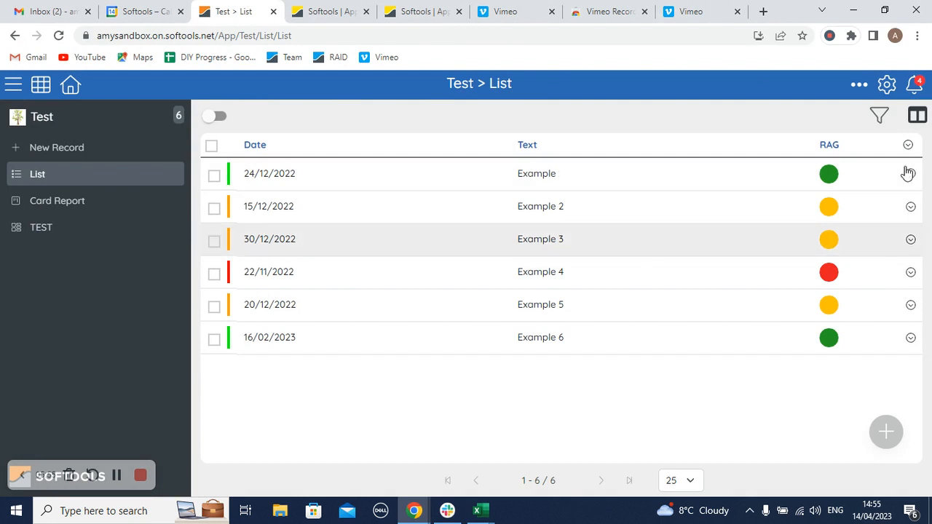
- Check the import job in the notifications and resync the Test app
left_click(913, 83)
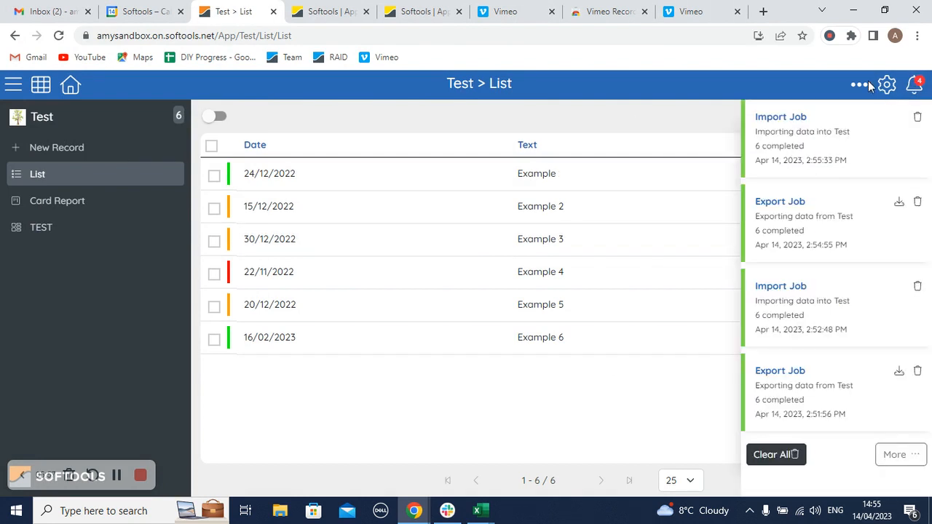
left_click(859, 85)
left_click(824, 377)
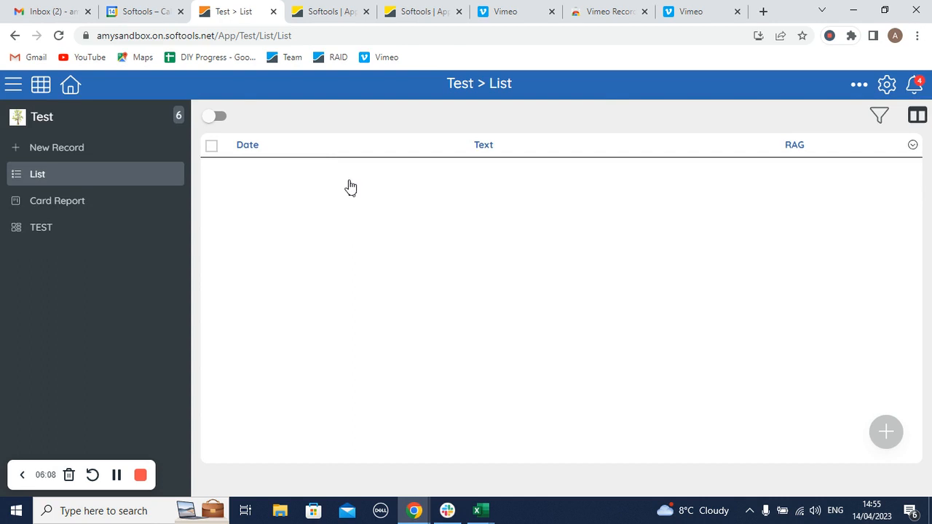
- Open the first Test record, step through all six records to check their Autonumber values, and return to the list
left_click(480, 341)
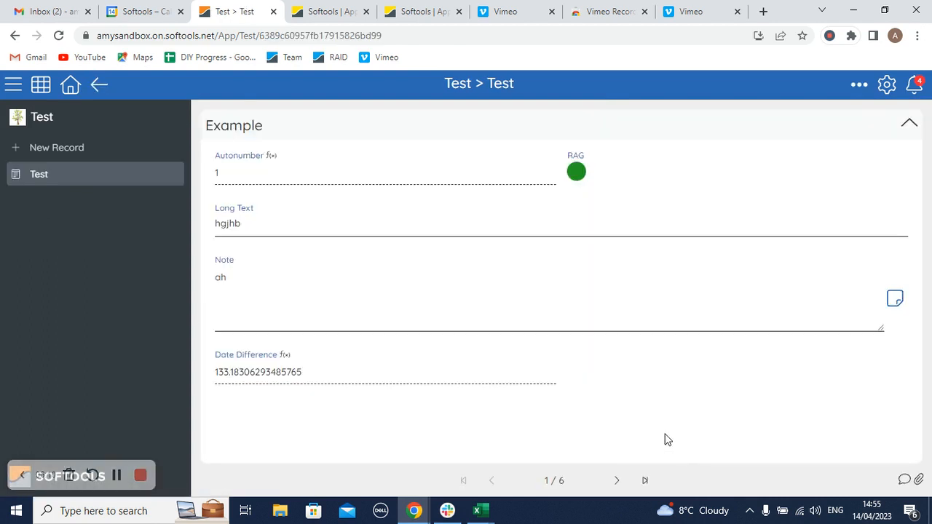
left_click(617, 482)
left_click(616, 482)
left_click(616, 482)
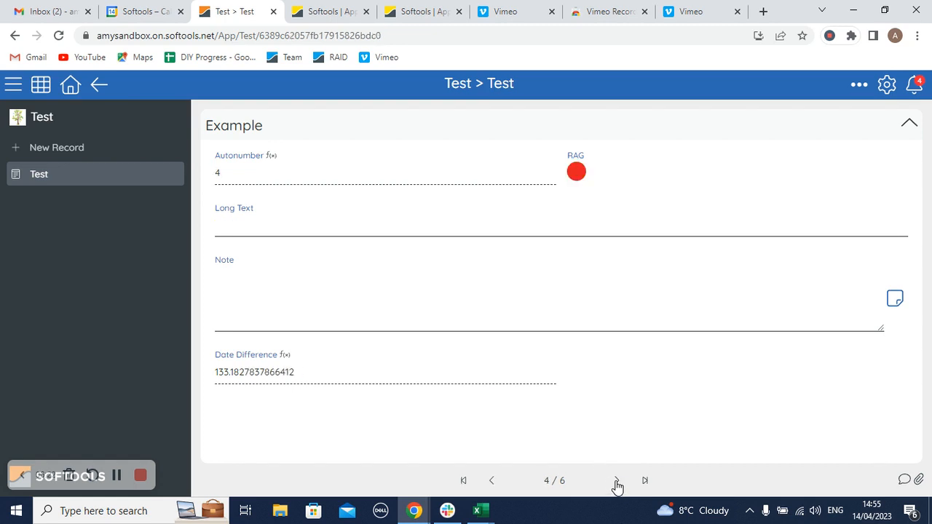
left_click(617, 482)
left_click(617, 482)
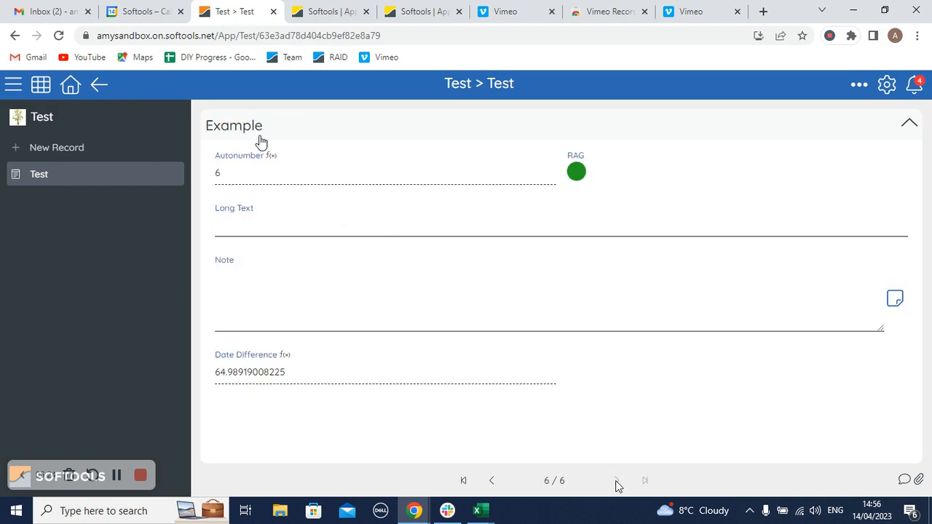
left_click(97, 85)
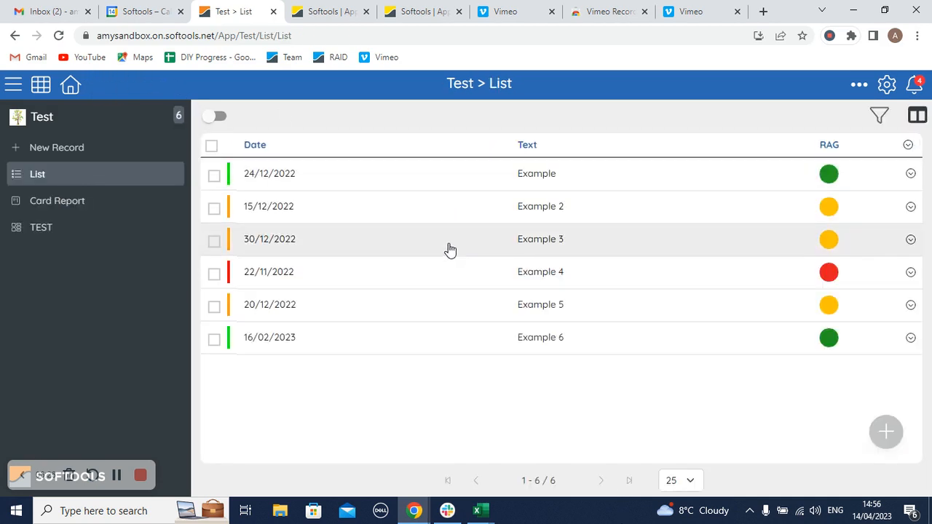
- Open the Example 6 record, inspect its Autonumber field details and open that field for editing in App Studio
left_click(368, 347)
left_click(285, 157)
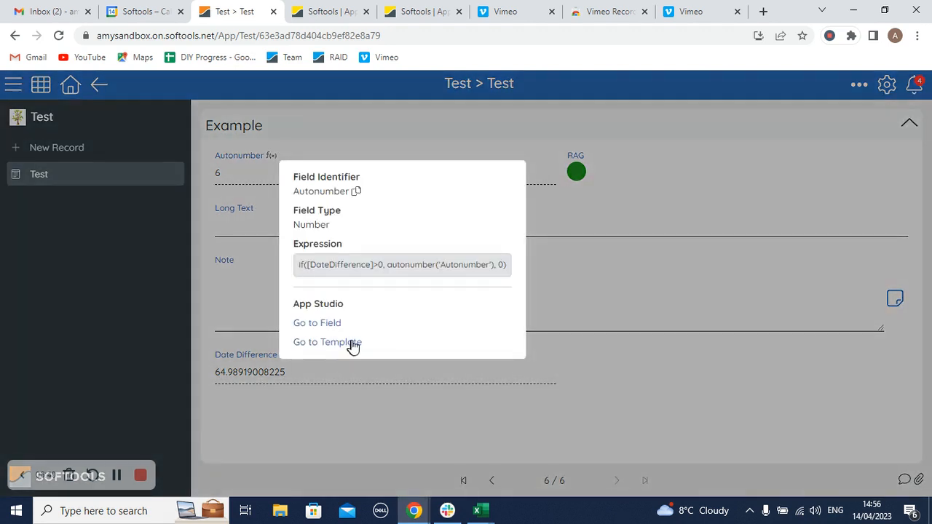
left_click(294, 111)
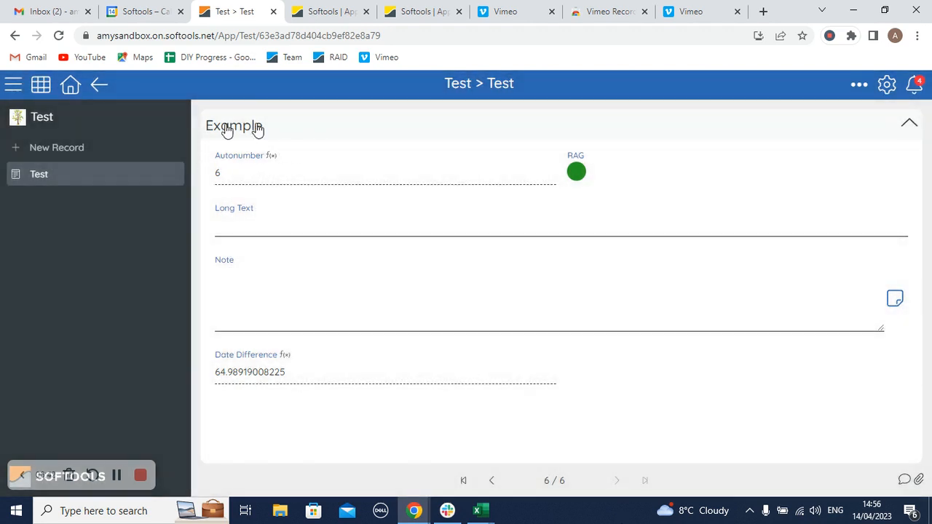
left_click_drag(228, 173, 208, 179)
left_click(241, 180)
left_click(282, 159)
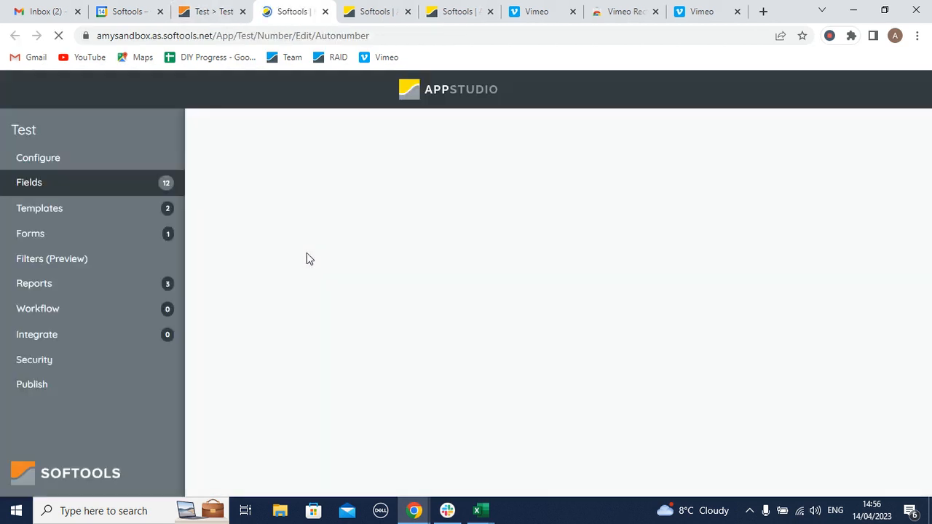
- Clear the expression from the Autonumber field's Expressions settings
scroll(432, 302, "down", 8)
scroll(433, 308, "down", 1)
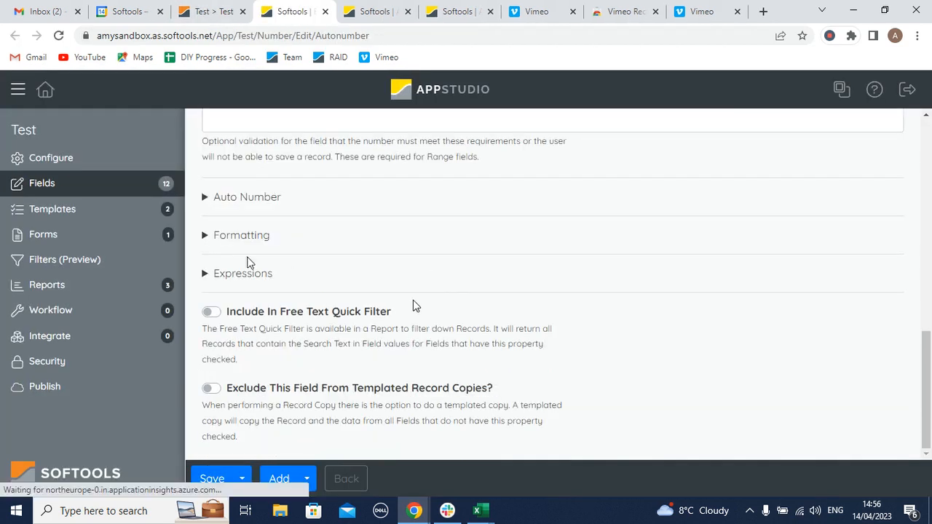
left_click(329, 279)
scroll(332, 281, "down", 4)
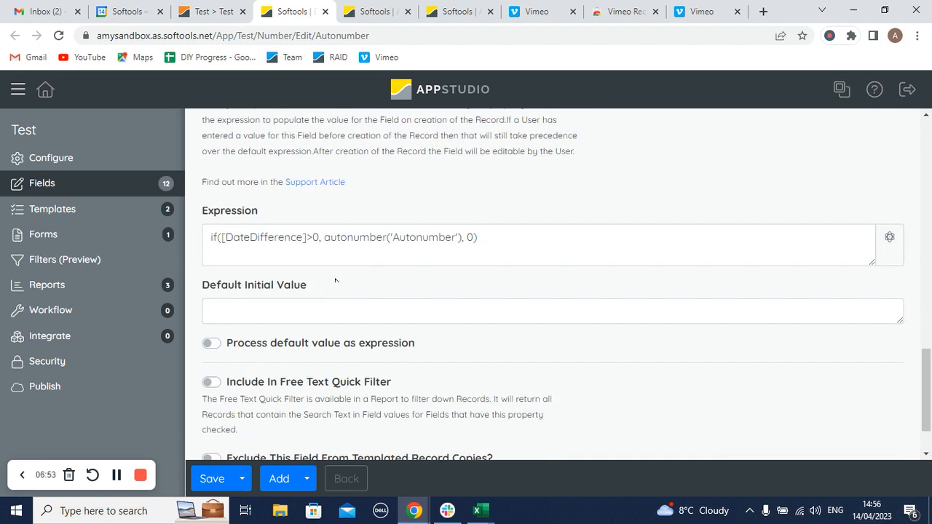
key("ctrl+a")
key("BackSpace")
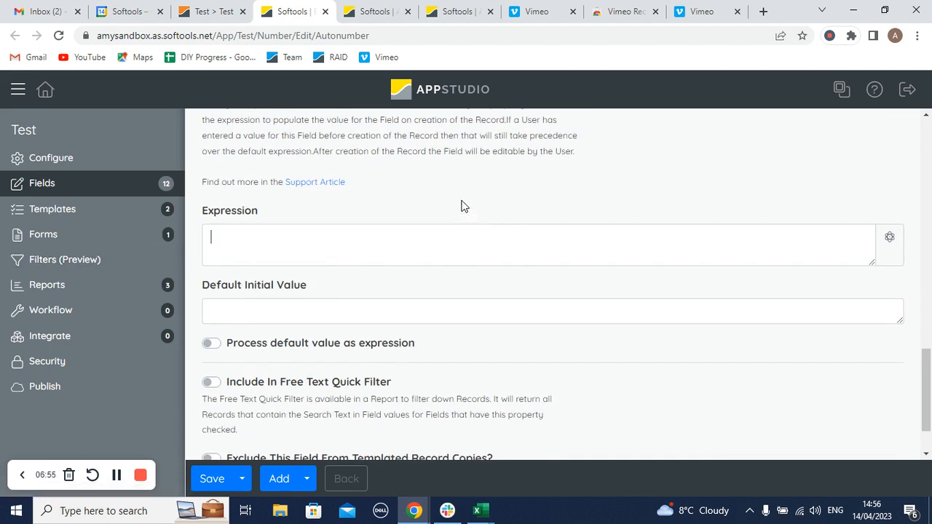
- Turn on Auto Number for the Autonumber field with 7 as the next auto number, and save the field
scroll(445, 229, "up", 3)
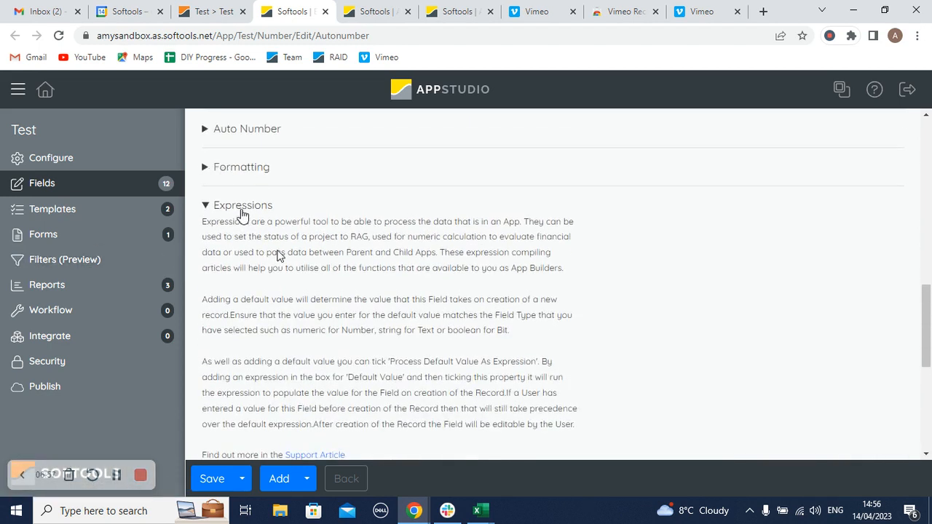
left_click(243, 208)
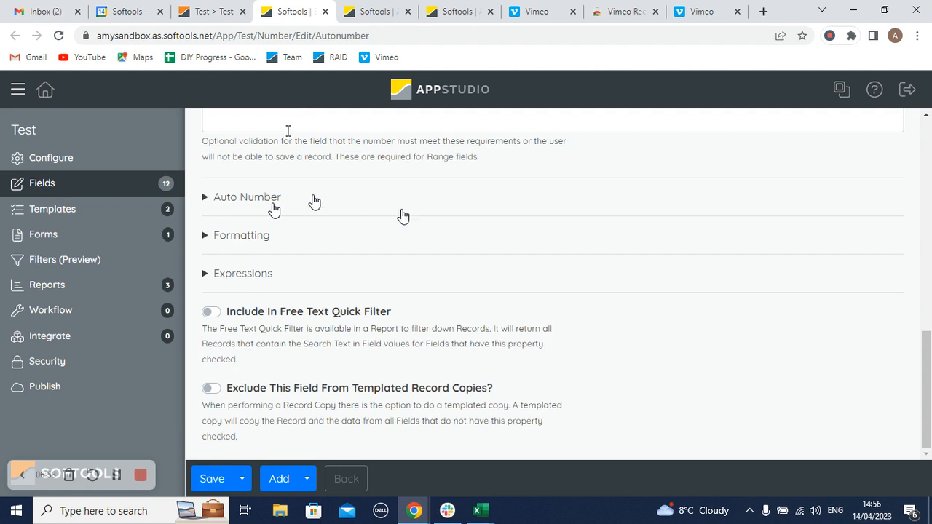
left_click(247, 197)
left_click(212, 212)
left_click(287, 268)
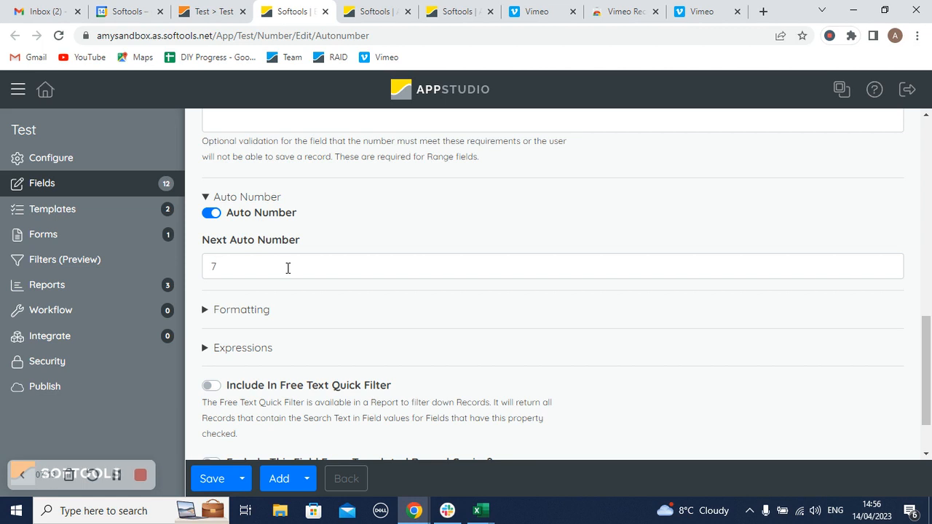
left_click(210, 478)
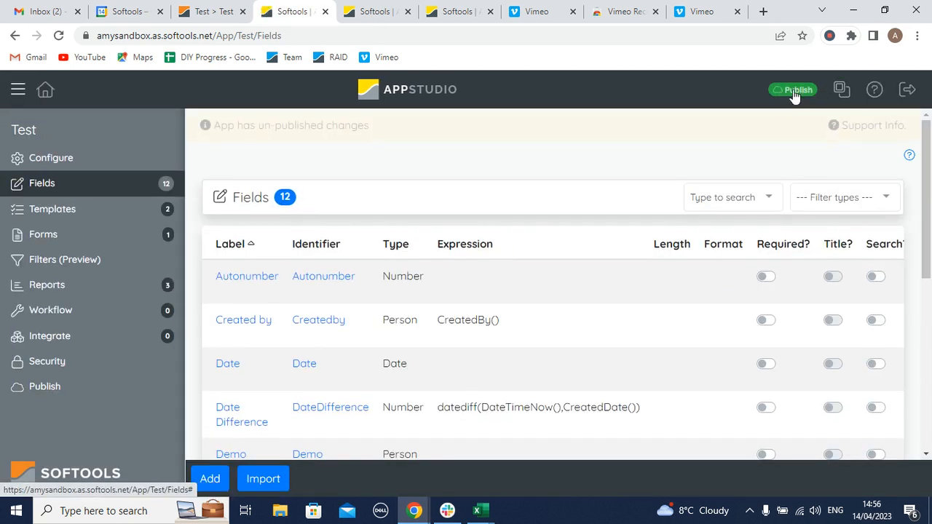
- Publish the Test app with the version note "adding autonumber" and check the publish status
left_click(793, 90)
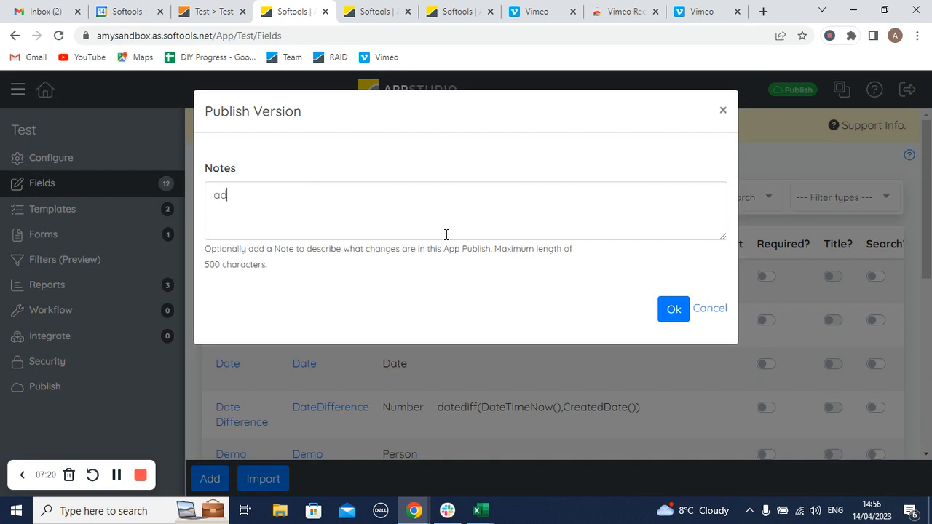
type("adding autonumbe")
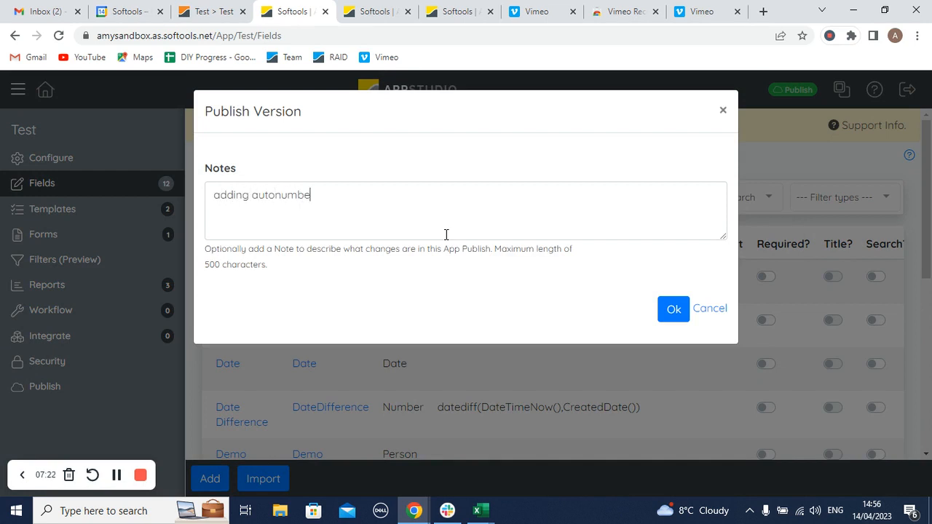
type("r")
left_click(670, 310)
left_click(211, 11)
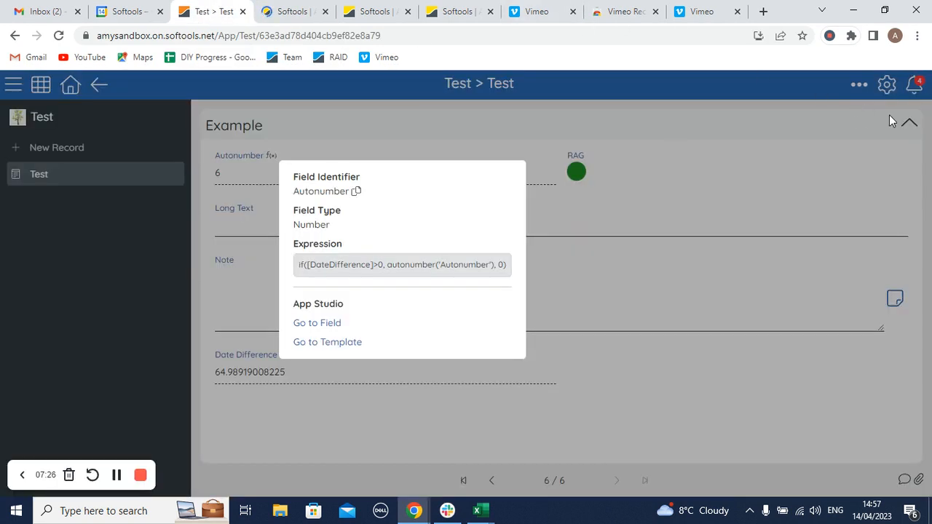
left_click(295, 12)
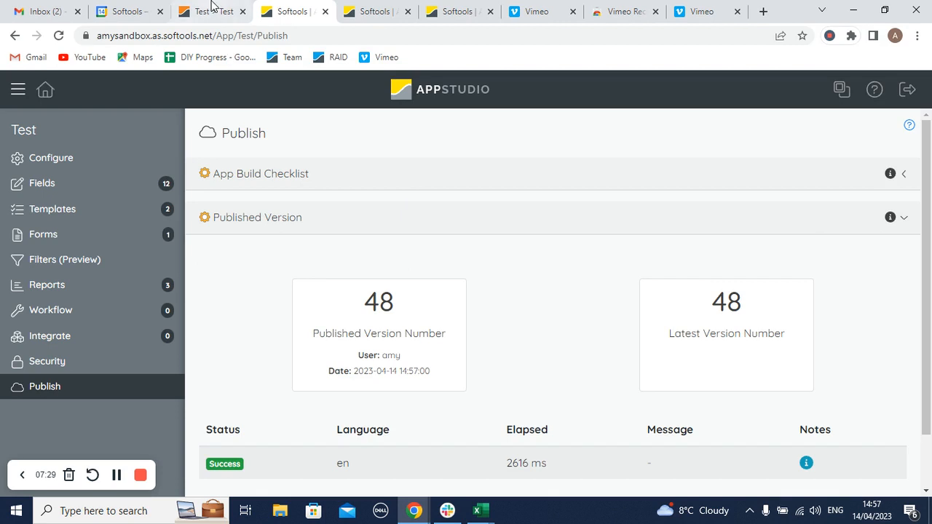
- Switch back to the Example 6 record, refresh the app to load the published changes, and return to the Test list
left_click(209, 10)
left_click(848, 87)
left_click(856, 86)
left_click(821, 365)
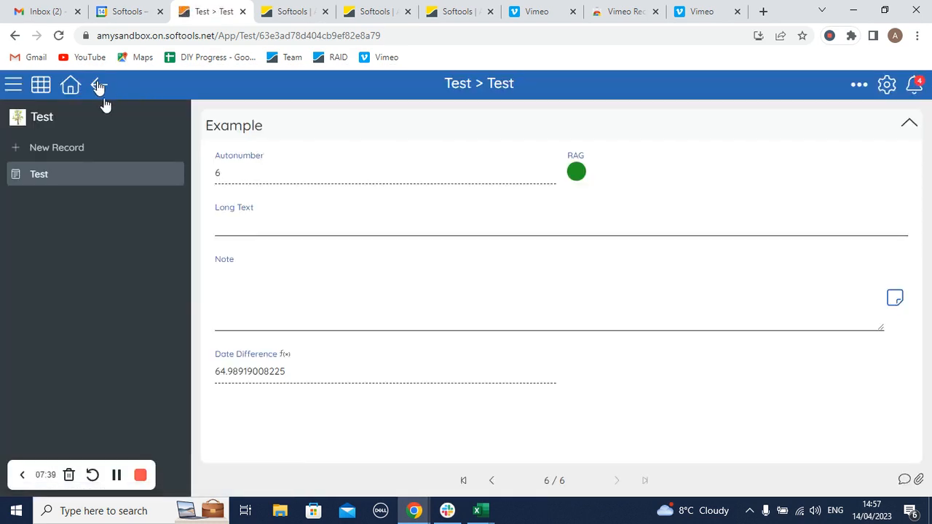
left_click(99, 87)
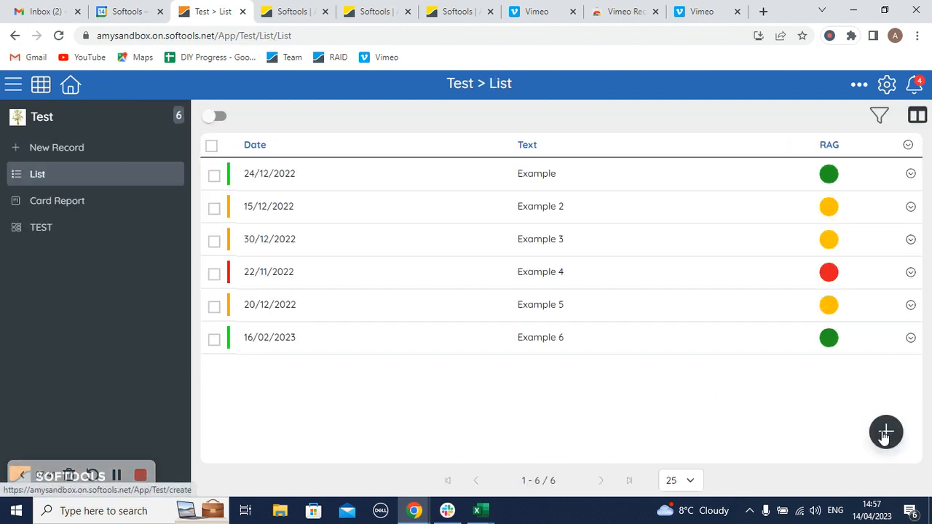
- Start a new Test record and set its RAG field to green
left_click(884, 436)
left_click(575, 172)
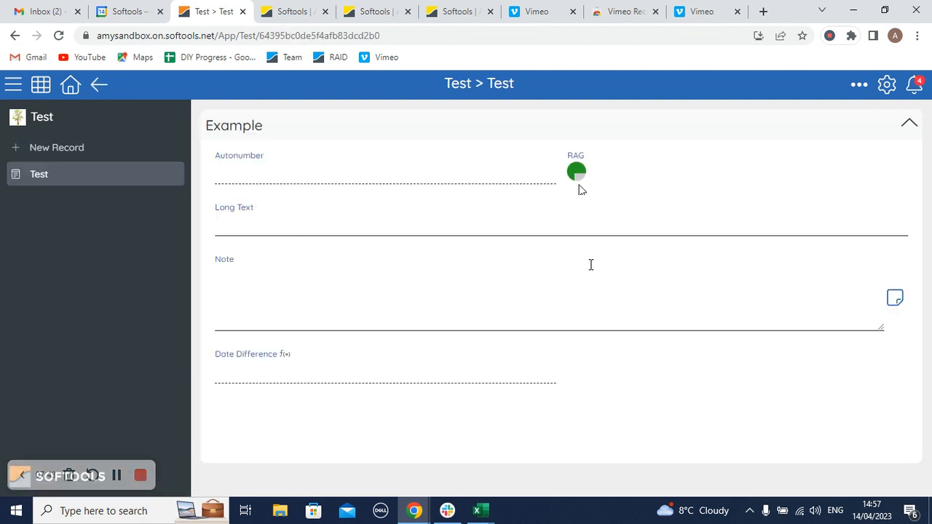